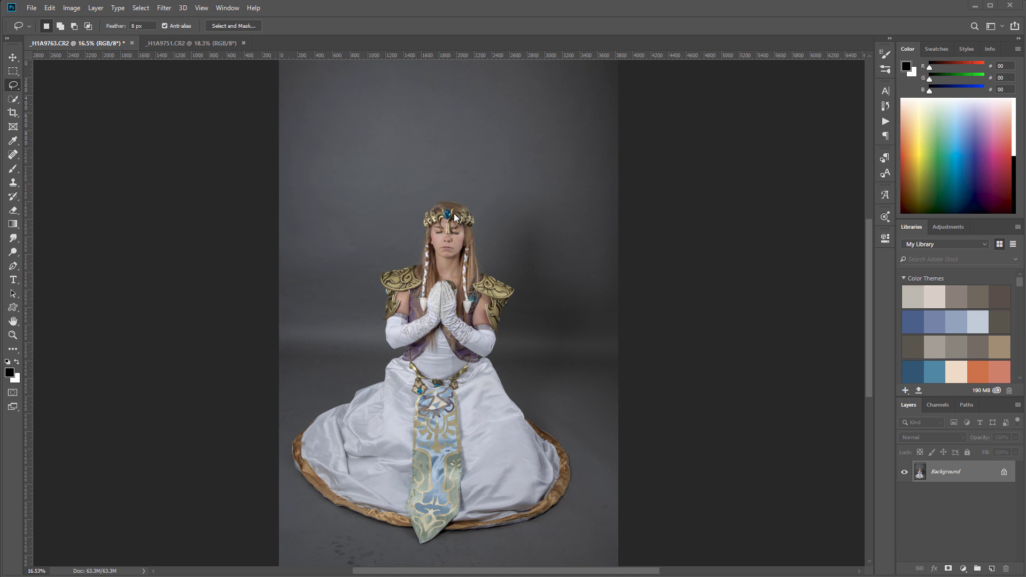
Compare the closed eyes in _H1A9763.CR2 with the open eyes in _H1A9751.CR2 at close range
{"action": "left_click_drag", "start_coordinate": [454, 213], "coordinate": [452, 239]}
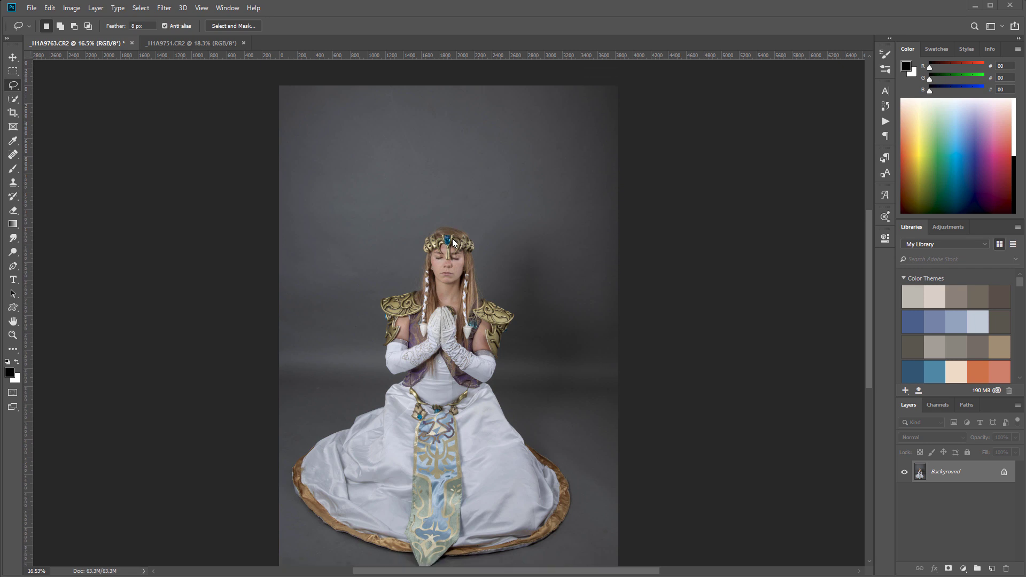
{"action": "scroll", "coordinate": [453, 238], "scroll_direction": "up", "scroll_amount": 3}
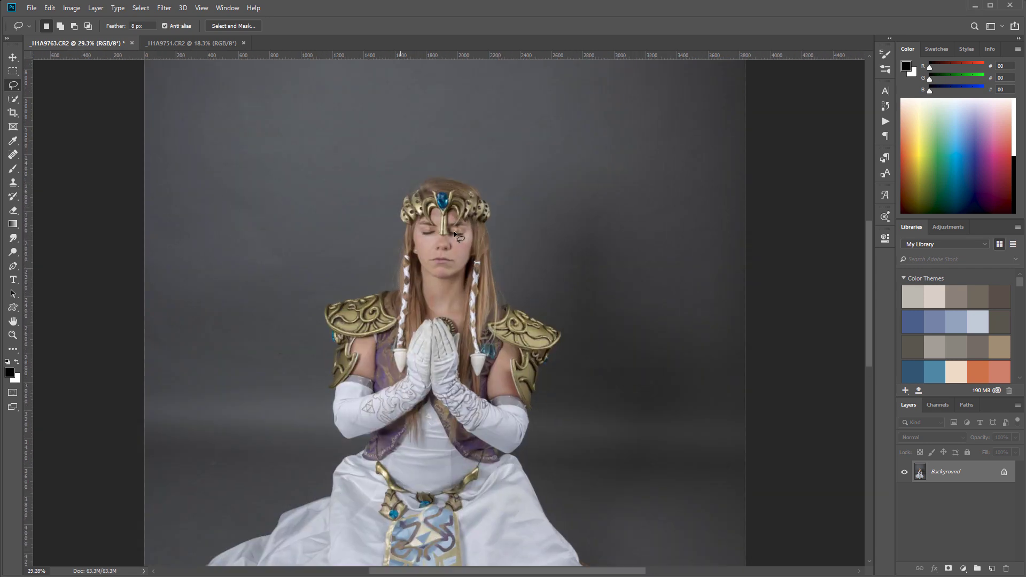
{"action": "scroll", "coordinate": [455, 234], "scroll_direction": "up", "scroll_amount": 8}
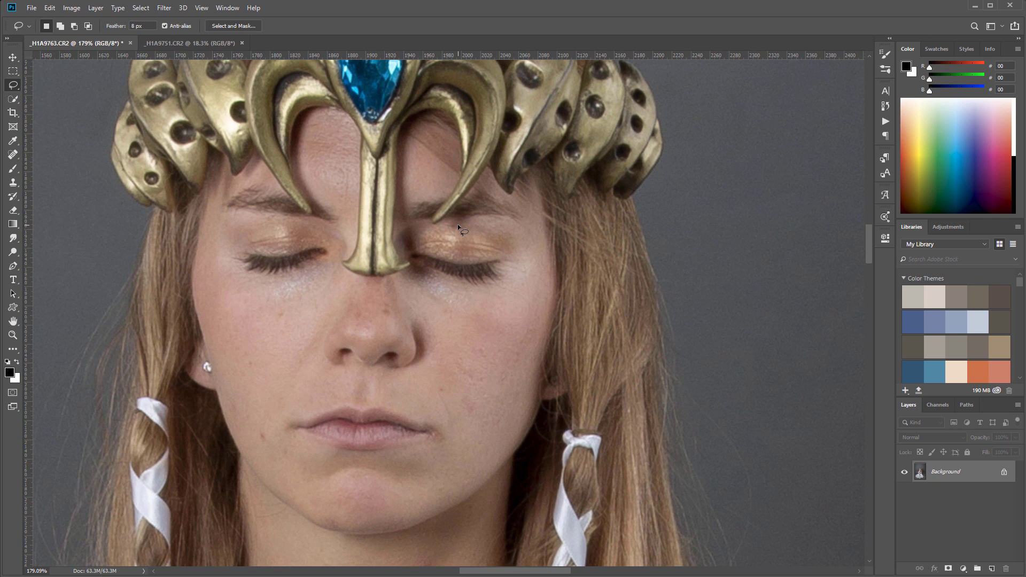
{"action": "scroll", "coordinate": [458, 223], "scroll_direction": "down", "scroll_amount": 1}
{"action": "left_click_drag", "start_coordinate": [458, 284], "coordinate": [486, 318]}
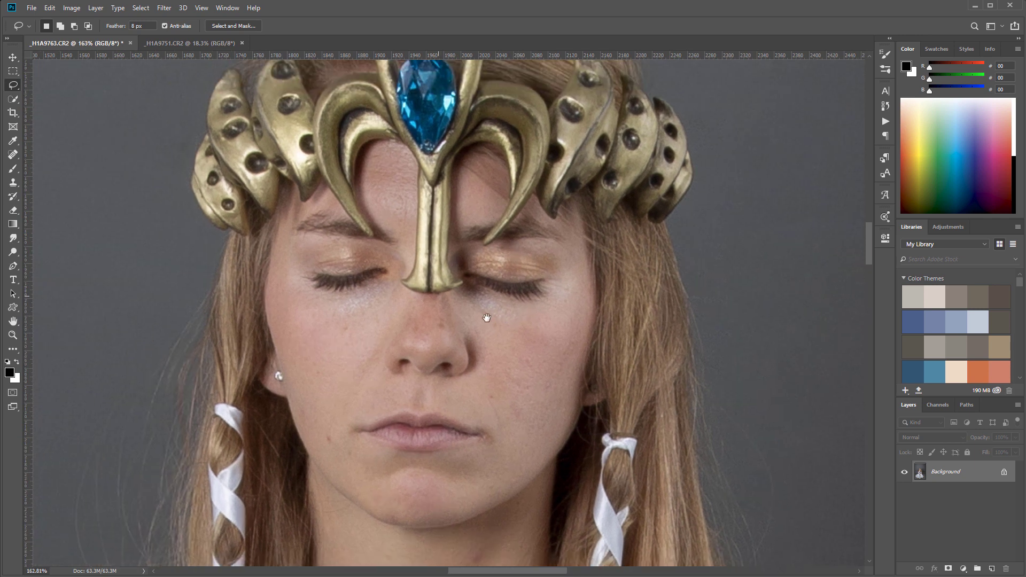
{"action": "left_click", "coordinate": [193, 43]}
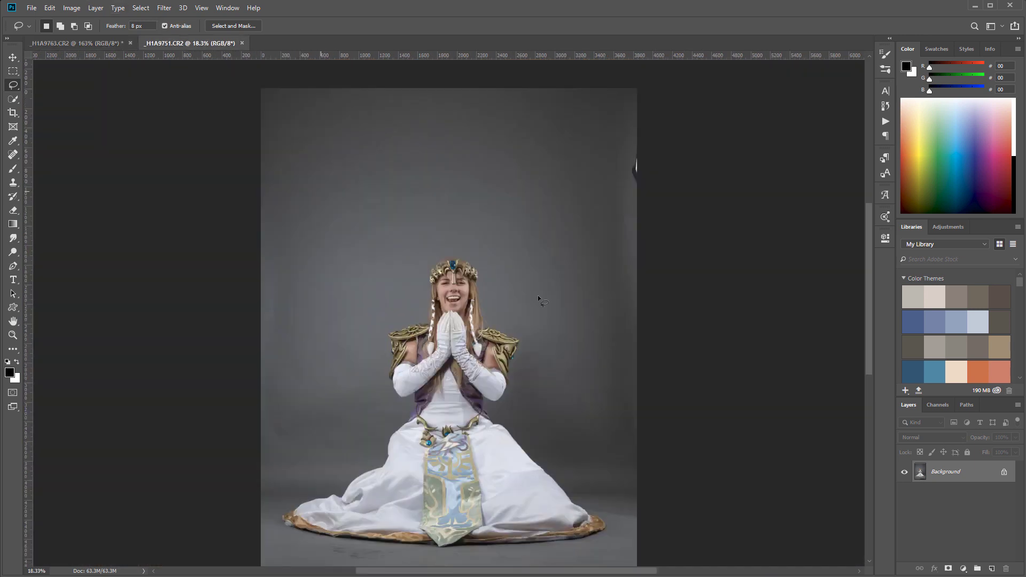
{"action": "scroll", "coordinate": [430, 269], "scroll_direction": "up", "scroll_amount": 8}
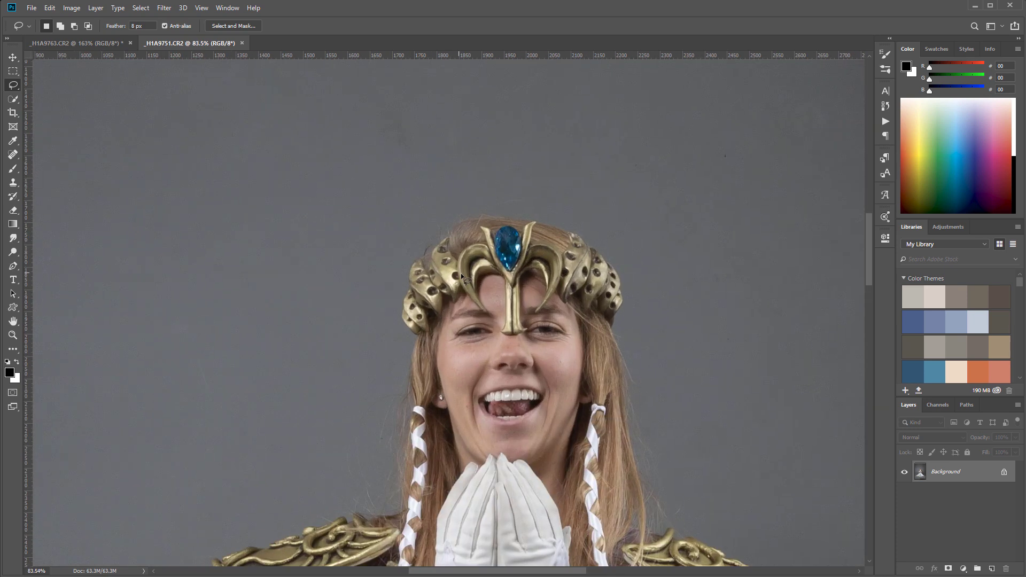
{"action": "scroll", "coordinate": [543, 290], "scroll_direction": "up", "scroll_amount": 4}
{"action": "scroll", "coordinate": [611, 351], "scroll_direction": "up", "scroll_amount": 1}
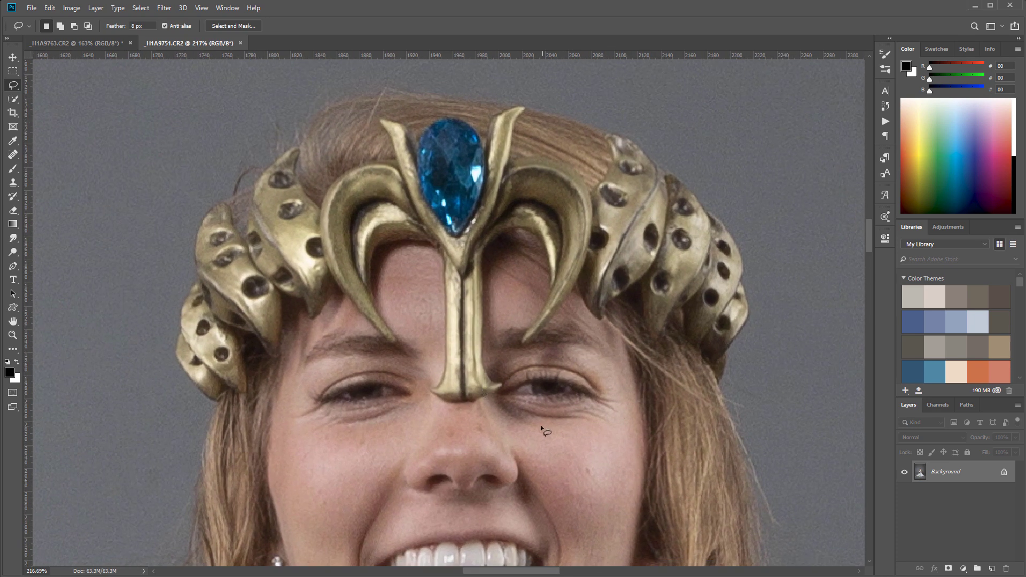
{"action": "left_click", "coordinate": [103, 41]}
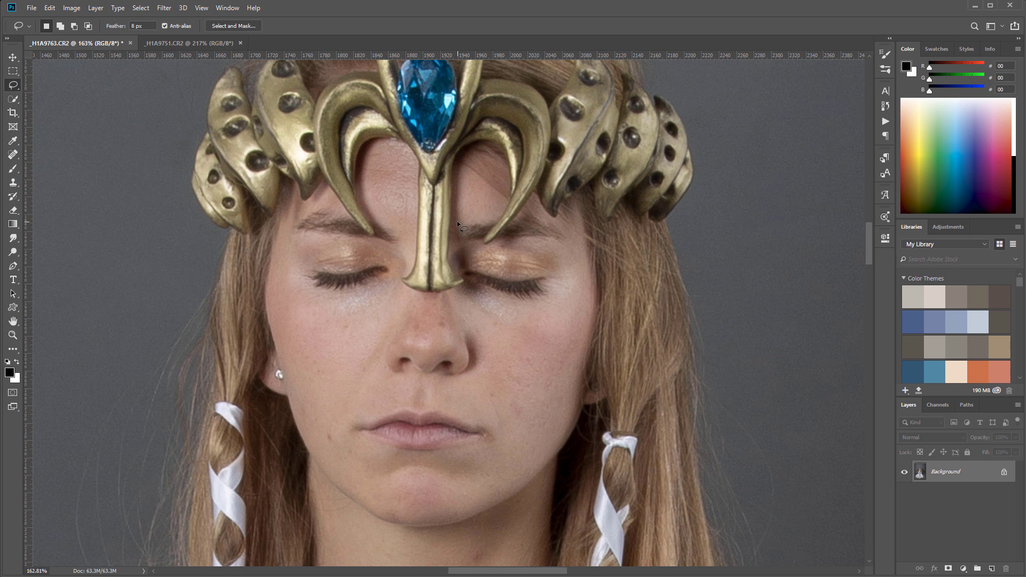
{"action": "left_click", "coordinate": [168, 46]}
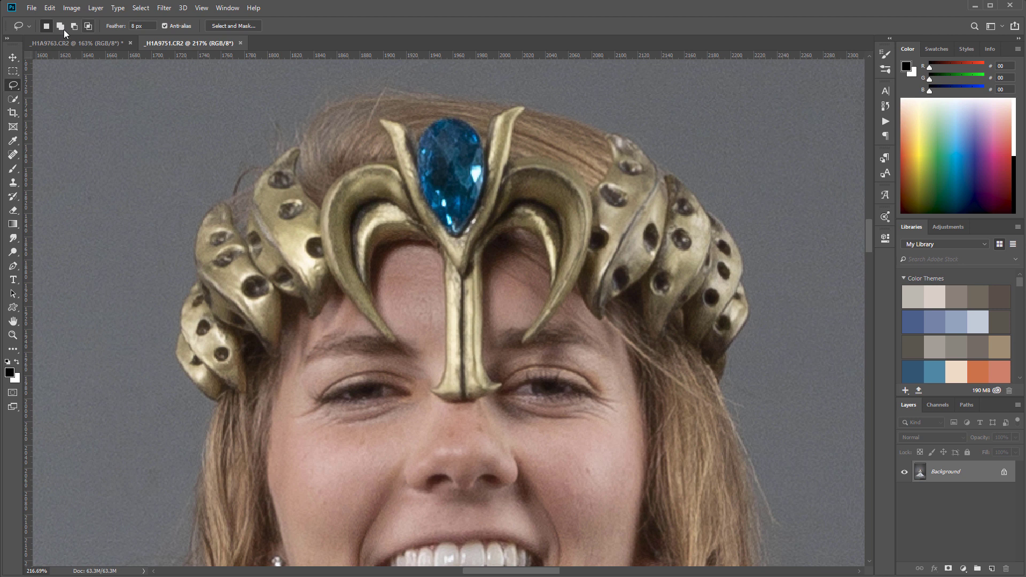
In _H1A9751.CR2, lasso the open eye on the image's right side with surrounding skin, using a 10 px feather
{"action": "left_click", "coordinate": [135, 26]}
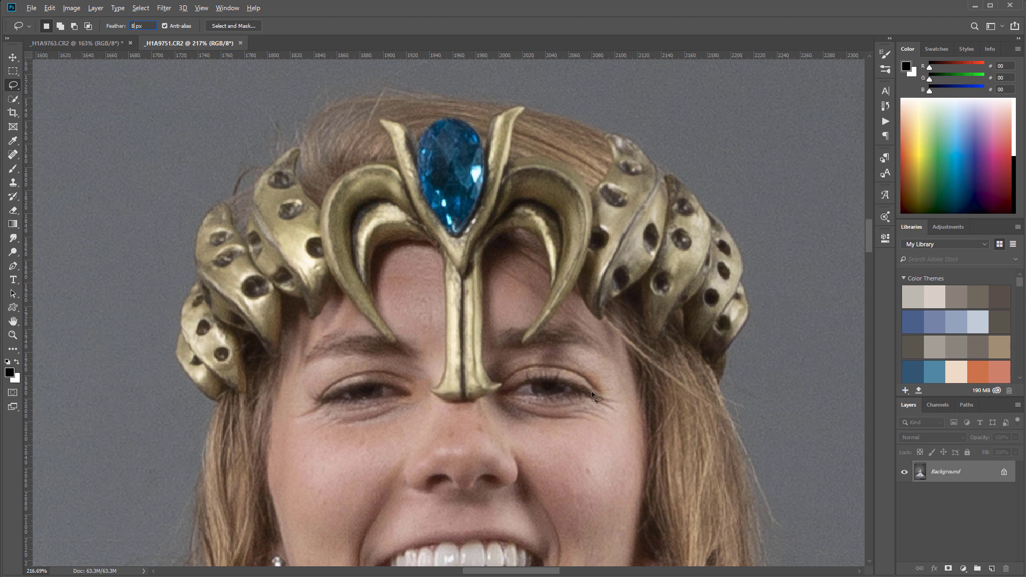
{"action": "scroll", "coordinate": [577, 378], "scroll_direction": "up", "scroll_amount": 5}
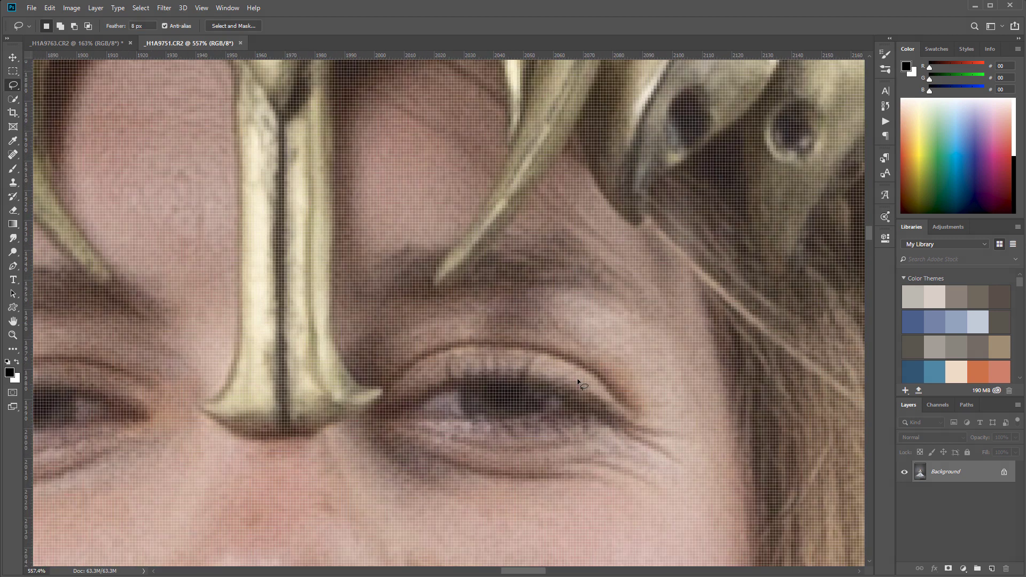
{"action": "scroll", "coordinate": [577, 378], "scroll_direction": "up", "scroll_amount": 1}
{"action": "key", "text": "h"}
{"action": "mouse_move", "coordinate": [538, 385]}
{"action": "left_mouse_down"}
{"action": "mouse_move", "coordinate": [591, 265]}
{"action": "mouse_move", "coordinate": [492, 283]}
{"action": "left_mouse_up"}
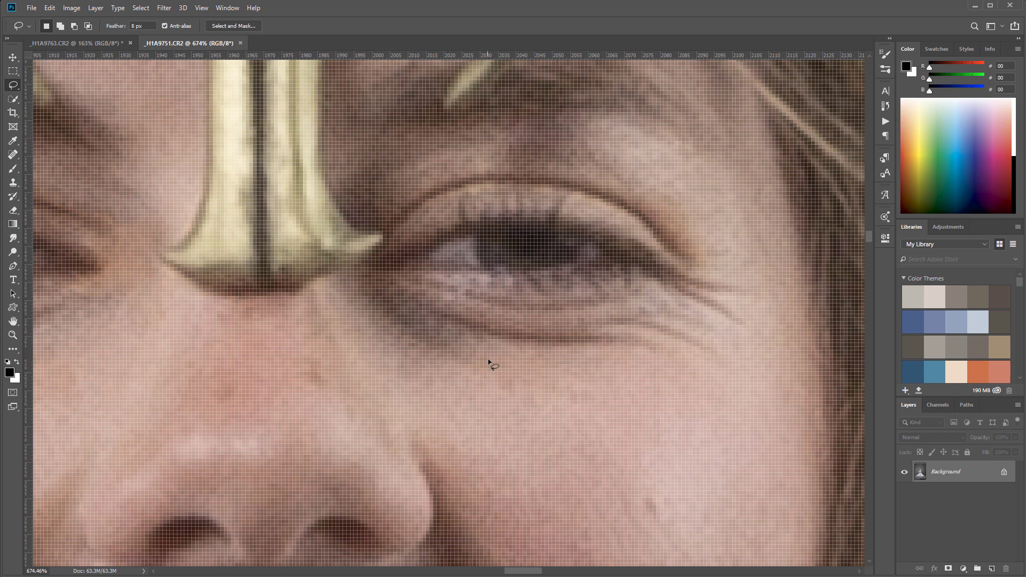
{"action": "key", "text": "h"}
{"action": "mouse_move", "coordinate": [489, 358]}
{"action": "left_mouse_down"}
{"action": "mouse_move", "coordinate": [494, 289]}
{"action": "mouse_move", "coordinate": [444, 211]}
{"action": "mouse_move", "coordinate": [547, 189]}
{"action": "mouse_move", "coordinate": [686, 219]}
{"action": "mouse_move", "coordinate": [481, 162]}
{"action": "mouse_move", "coordinate": [506, 151]}
{"action": "left_mouse_up"}
{"action": "key", "text": "h"}
{"action": "key", "text": "h"}
{"action": "mouse_move", "coordinate": [662, 130]}
{"action": "left_mouse_down"}
{"action": "mouse_move", "coordinate": [643, 169]}
{"action": "mouse_move", "coordinate": [654, 176]}
{"action": "left_mouse_up"}
{"action": "key", "text": "h"}
{"action": "left_click_drag", "start_coordinate": [732, 143], "coordinate": [668, 176]}
{"action": "key", "text": "h"}
{"action": "left_click_drag", "start_coordinate": [702, 152], "coordinate": [650, 188]}
{"action": "left_click", "coordinate": [133, 25]}
{"action": "left_click_drag", "start_coordinate": [108, 26], "coordinate": [112, 26]}
{"action": "mouse_move", "coordinate": [367, 211]}
{"action": "left_mouse_down"}
{"action": "mouse_move", "coordinate": [470, 155]}
{"action": "mouse_move", "coordinate": [560, 151]}
{"action": "mouse_move", "coordinate": [627, 162]}
{"action": "mouse_move", "coordinate": [707, 211]}
{"action": "mouse_move", "coordinate": [727, 240]}
{"action": "mouse_move", "coordinate": [745, 315]}
{"action": "mouse_move", "coordinate": [725, 341]}
{"action": "mouse_move", "coordinate": [688, 361]}
{"action": "mouse_move", "coordinate": [584, 367]}
{"action": "mouse_move", "coordinate": [492, 354]}
{"action": "mouse_move", "coordinate": [414, 320]}
{"action": "mouse_move", "coordinate": [362, 281]}
{"action": "mouse_move", "coordinate": [351, 247]}
{"action": "mouse_move", "coordinate": [373, 218]}
{"action": "left_mouse_up"}
Paste the copied eye into _H1A9763.CR2 and move it near the closed eye on the image's right side
{"action": "left_click", "coordinate": [104, 47]}
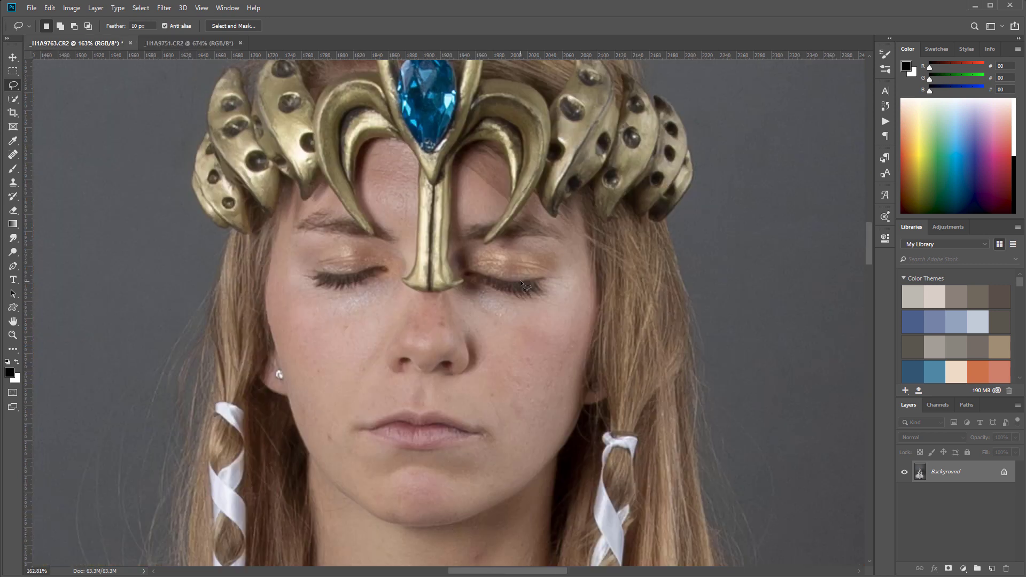
{"action": "key", "text": "ctrl+v"}
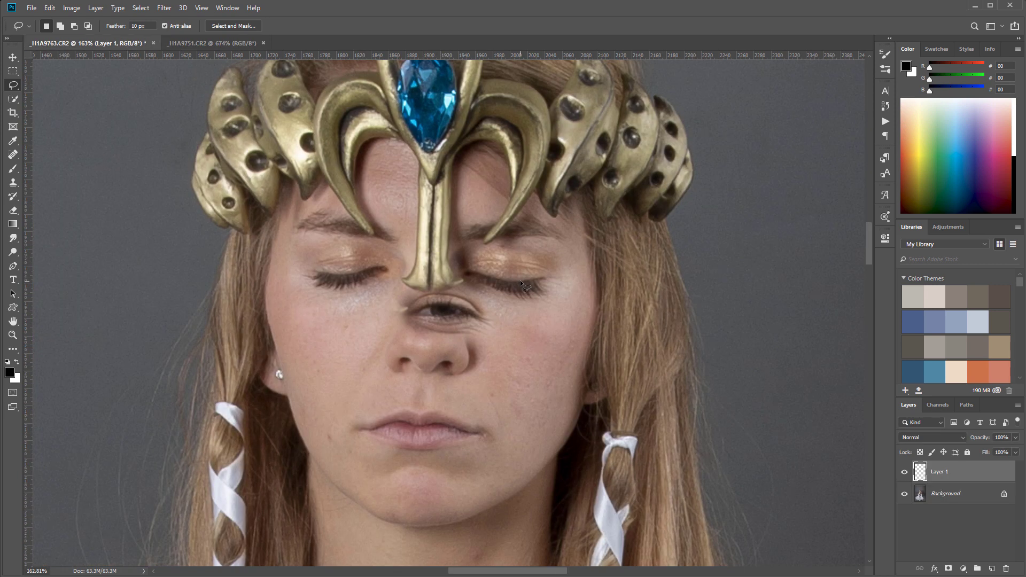
{"action": "left_click", "coordinate": [20, 56]}
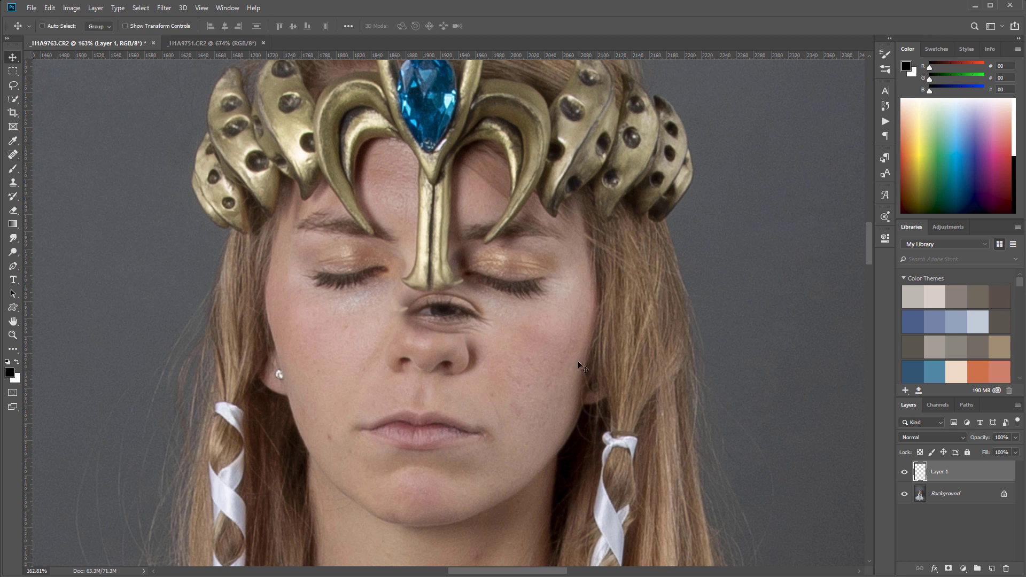
{"action": "left_click_drag", "start_coordinate": [472, 316], "coordinate": [535, 310]}
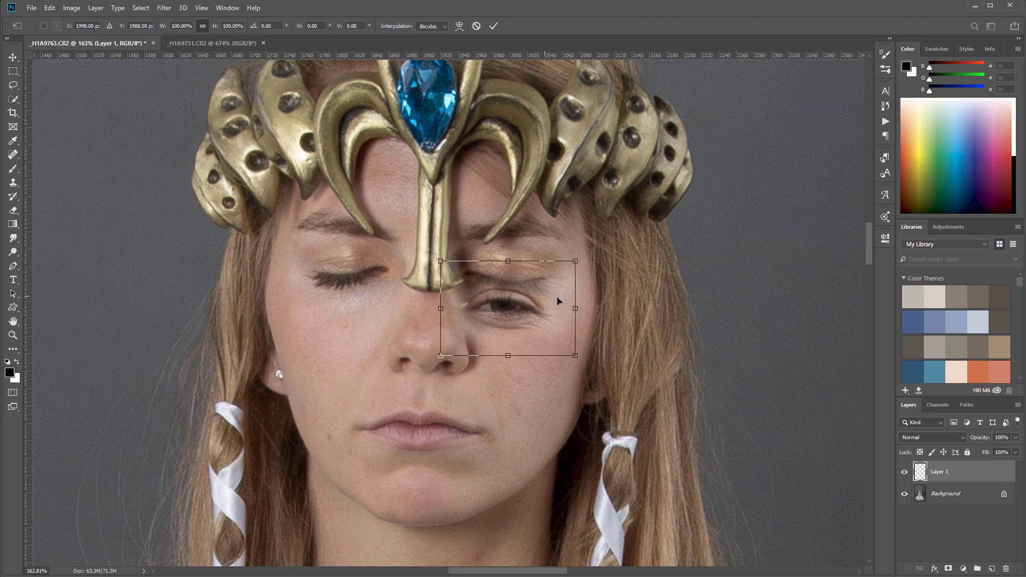
Free-transform the pasted eye to about 122% proportionally, aligning it against the closed eye to judge its size
{"action": "key", "text": "ctrl+t"}
{"action": "mouse_move", "coordinate": [573, 259]}
{"action": "left_mouse_down"}
{"action": "mouse_move", "coordinate": [603, 244]}
{"action": "mouse_move", "coordinate": [602, 220]}
{"action": "mouse_move", "coordinate": [580, 273]}
{"action": "mouse_move", "coordinate": [630, 251]}
{"action": "mouse_move", "coordinate": [582, 256]}
{"action": "mouse_move", "coordinate": [559, 279]}
{"action": "mouse_move", "coordinate": [631, 244]}
{"action": "mouse_move", "coordinate": [554, 208]}
{"action": "mouse_move", "coordinate": [573, 221]}
{"action": "mouse_move", "coordinate": [578, 271]}
{"action": "left_mouse_up"}
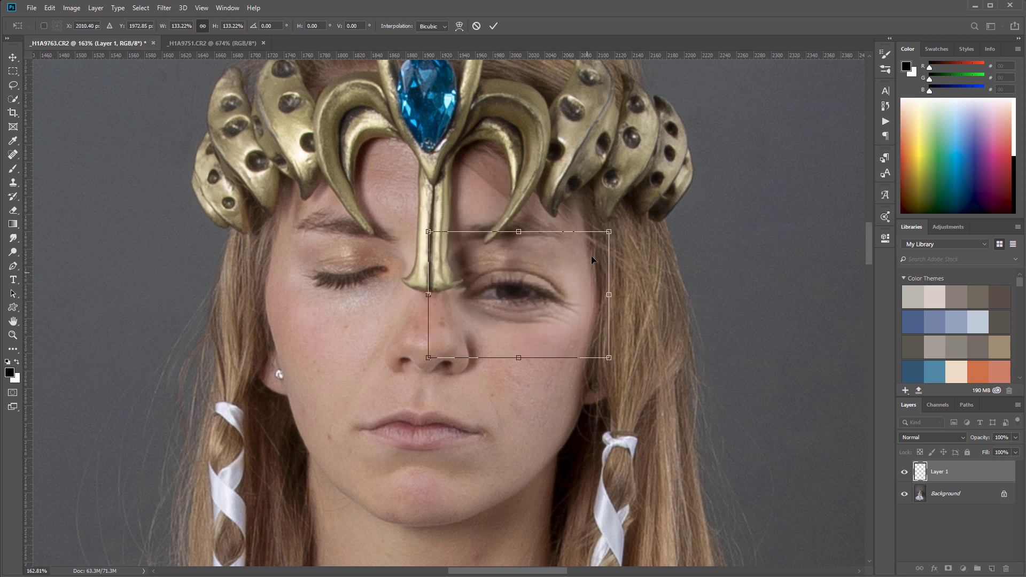
{"action": "left_click_drag", "start_coordinate": [608, 230], "coordinate": [593, 231]}
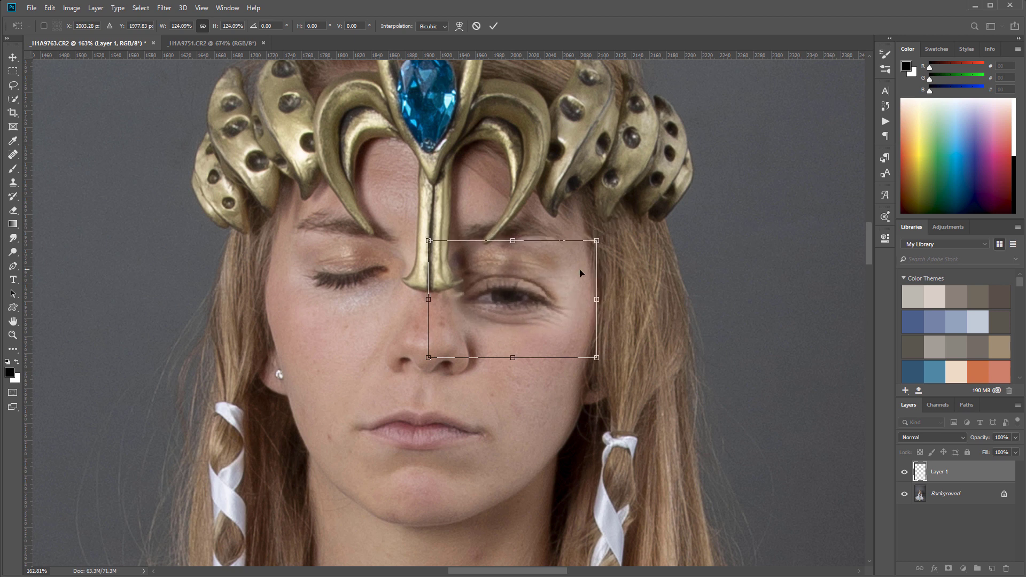
{"action": "left_click_drag", "start_coordinate": [579, 271], "coordinate": [580, 245]}
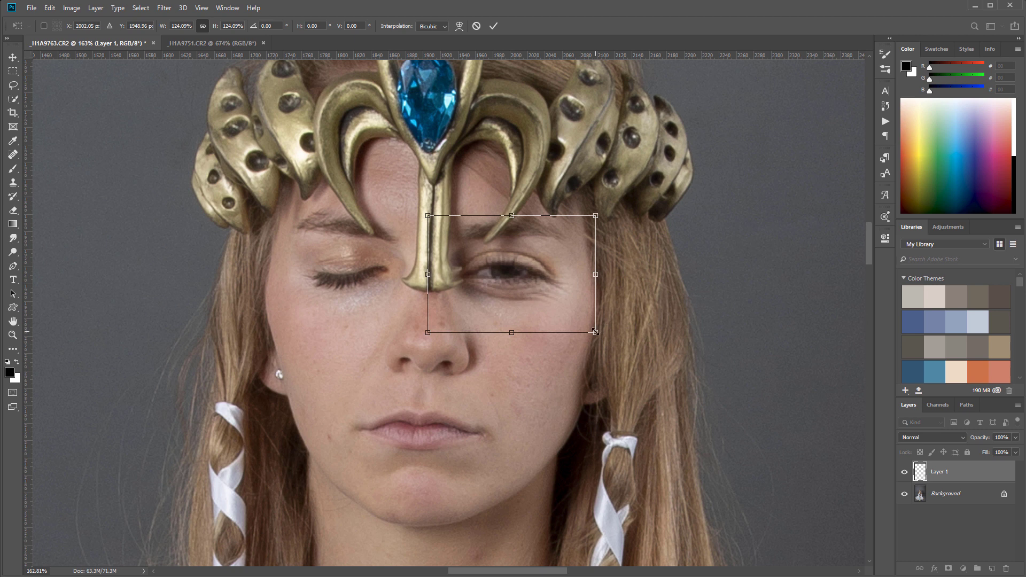
{"action": "mouse_move", "coordinate": [595, 332]}
{"action": "left_mouse_down"}
{"action": "mouse_move", "coordinate": [555, 323]}
{"action": "mouse_move", "coordinate": [567, 342]}
{"action": "mouse_move", "coordinate": [582, 345]}
{"action": "mouse_move", "coordinate": [534, 315]}
{"action": "mouse_move", "coordinate": [614, 354]}
{"action": "mouse_move", "coordinate": [590, 342]}
{"action": "left_mouse_up"}
{"action": "left_click_drag", "start_coordinate": [568, 247], "coordinate": [572, 275]}
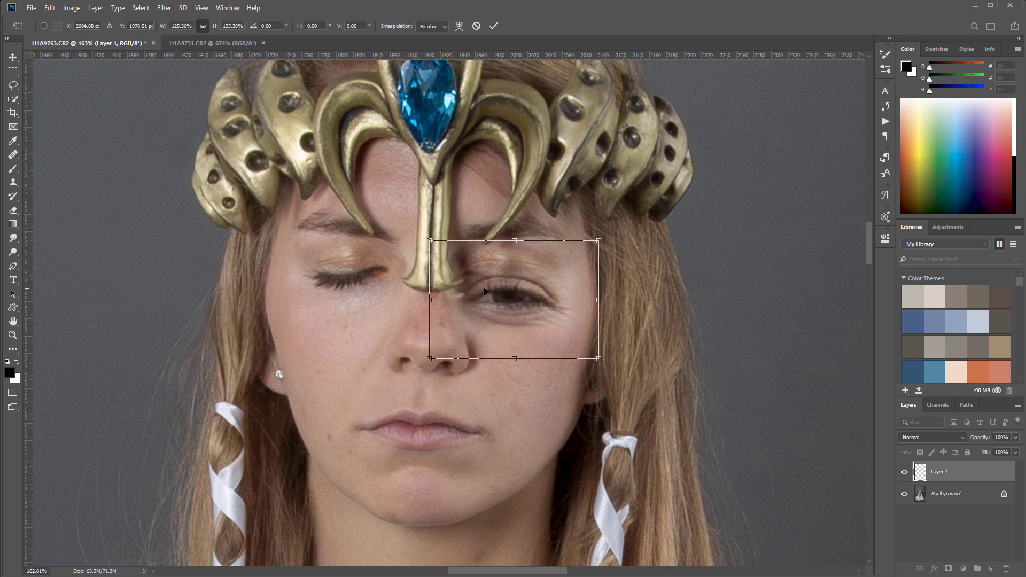
{"action": "left_click_drag", "start_coordinate": [599, 358], "coordinate": [593, 355]}
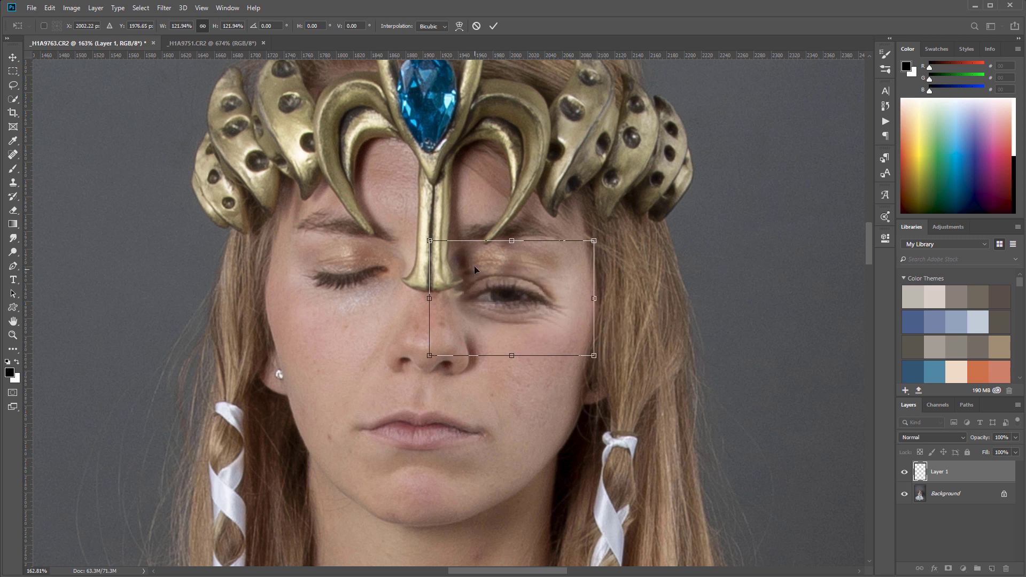
Set the pasted eye's scale to exactly 122%, apply the transform and move the eye up over the closed one
{"action": "left_click", "coordinate": [183, 26]}
{"action": "type", "text": "122%"}
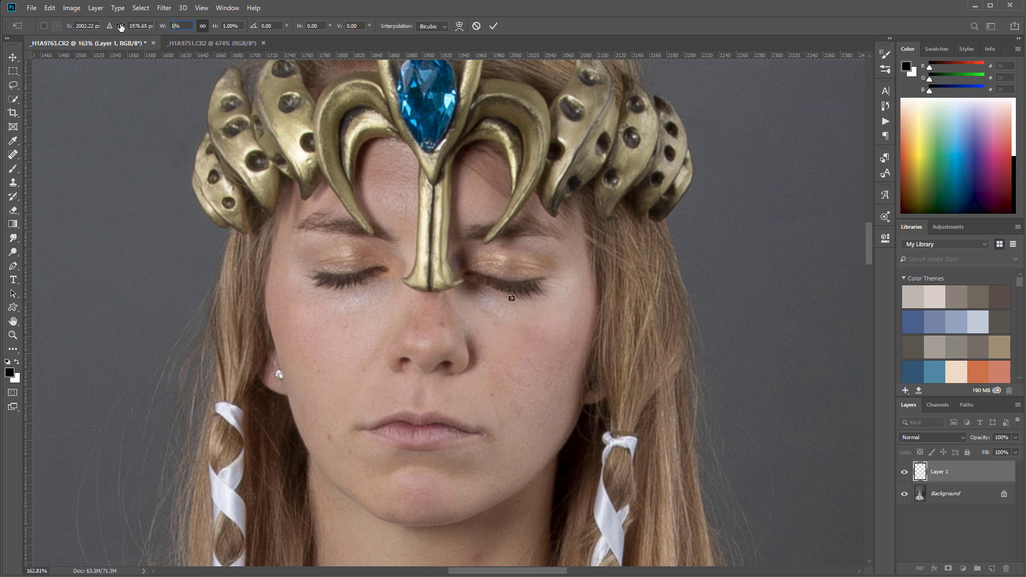
{"action": "key", "text": "Return"}
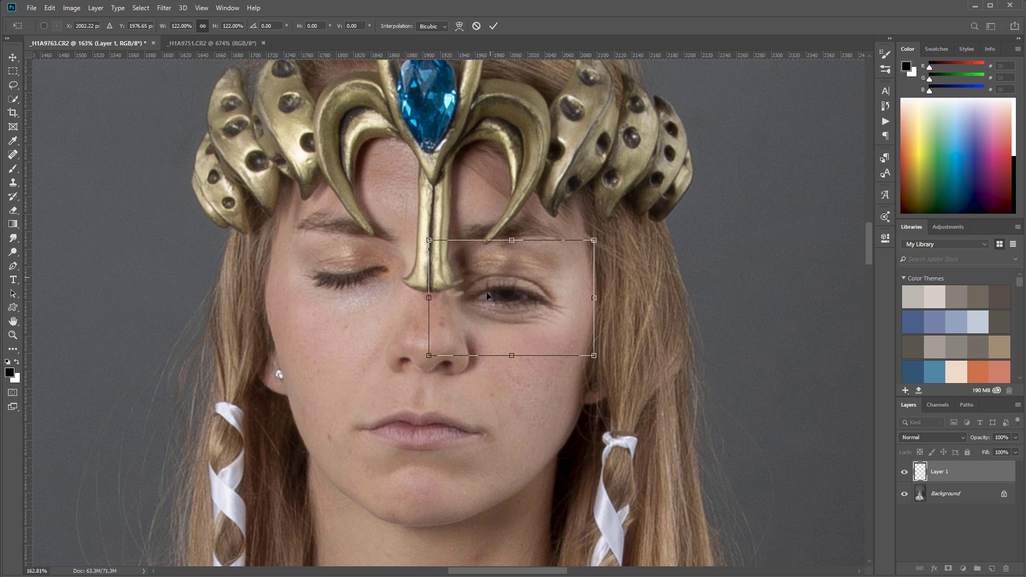
{"action": "key", "text": "Return"}
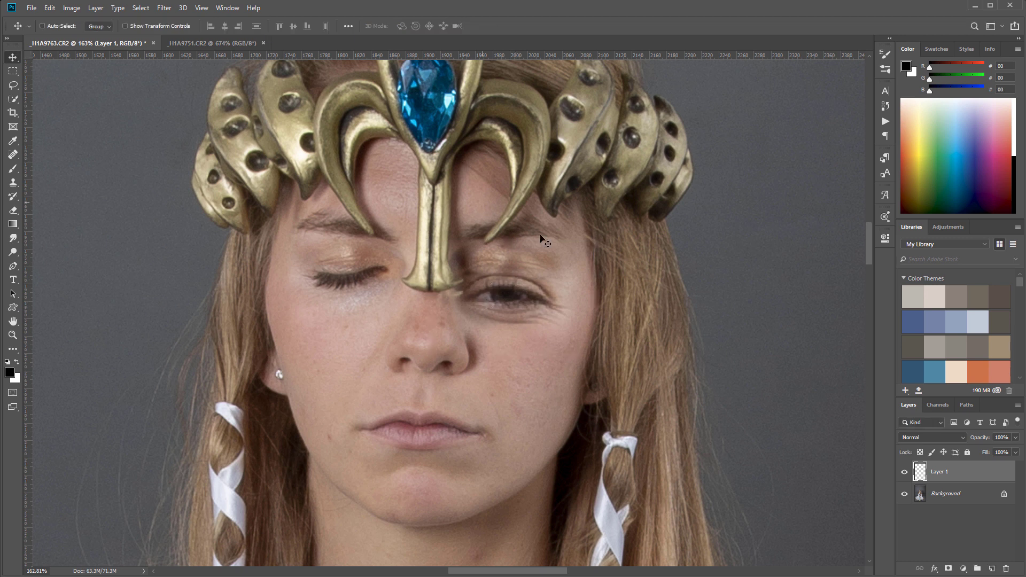
{"action": "left_click_drag", "start_coordinate": [533, 280], "coordinate": [531, 262]}
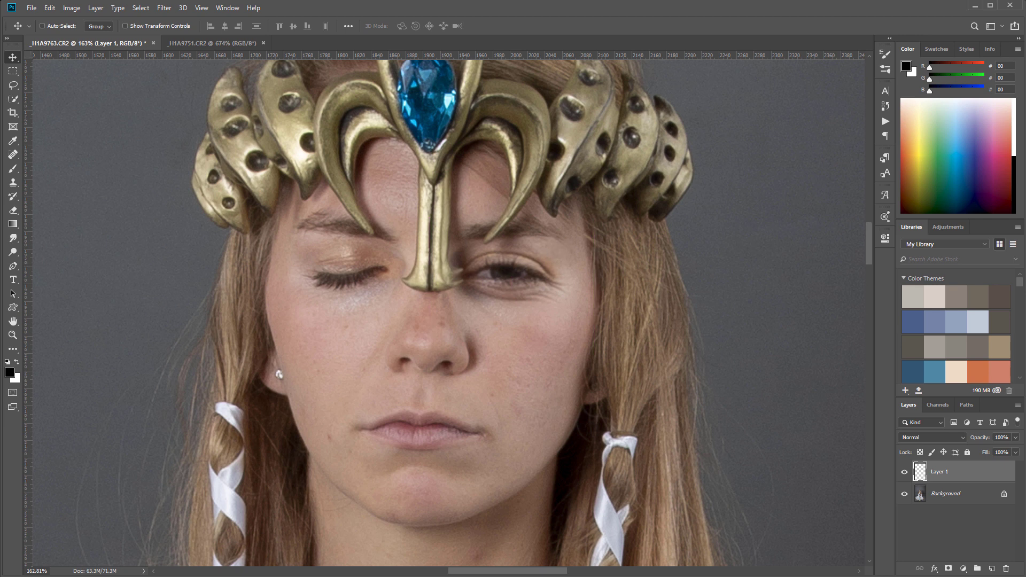
In _H1A9751.CR2, lasso the open eye on the image's left side with surrounding skin, using a 10 px feather
{"action": "left_click", "coordinate": [168, 43]}
{"action": "left_click_drag", "start_coordinate": [300, 293], "coordinate": [687, 291]}
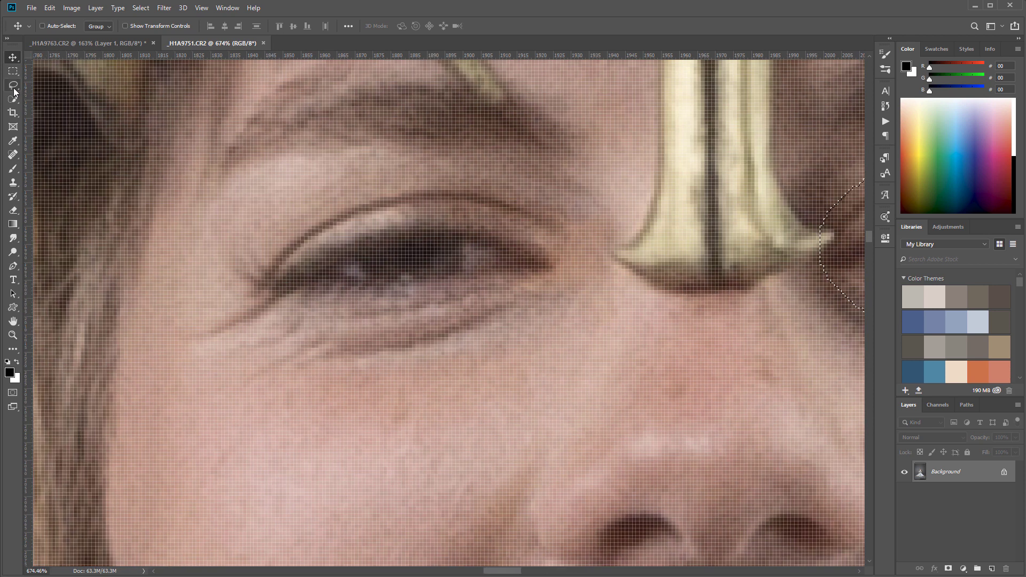
{"action": "key", "text": "l"}
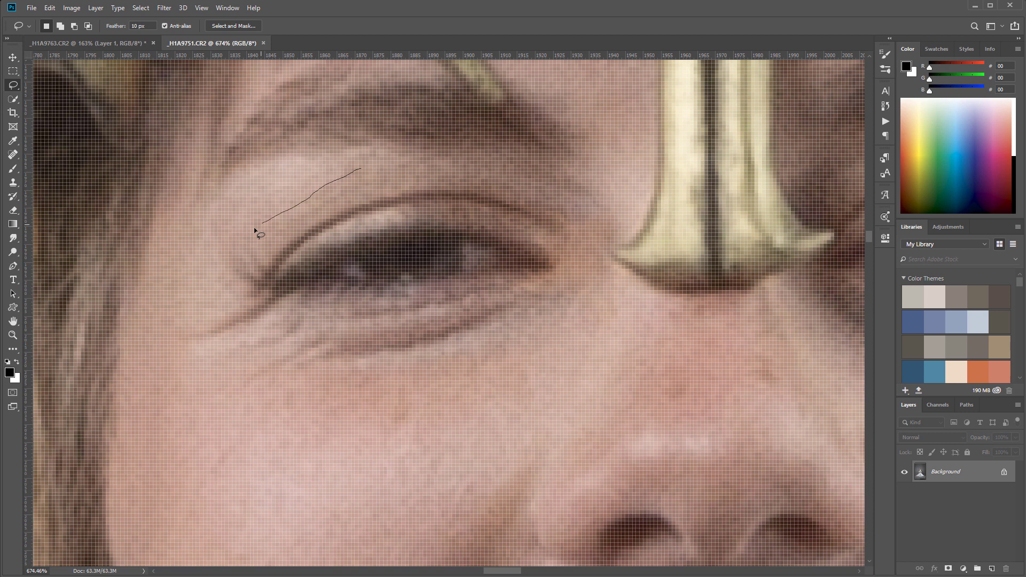
{"action": "mouse_move", "coordinate": [255, 229]}
{"action": "left_mouse_down"}
{"action": "mouse_move", "coordinate": [194, 311]}
{"action": "mouse_move", "coordinate": [211, 350]}
{"action": "left_mouse_up"}
{"action": "left_click_drag", "start_coordinate": [350, 379], "coordinate": [530, 320]}
{"action": "left_click_drag", "start_coordinate": [543, 206], "coordinate": [357, 167]}
Paste the second eye into _H1A9763.CR2 and move it over the remaining closed eye
{"action": "left_click", "coordinate": [115, 45]}
{"action": "key", "text": "ctrl+v"}
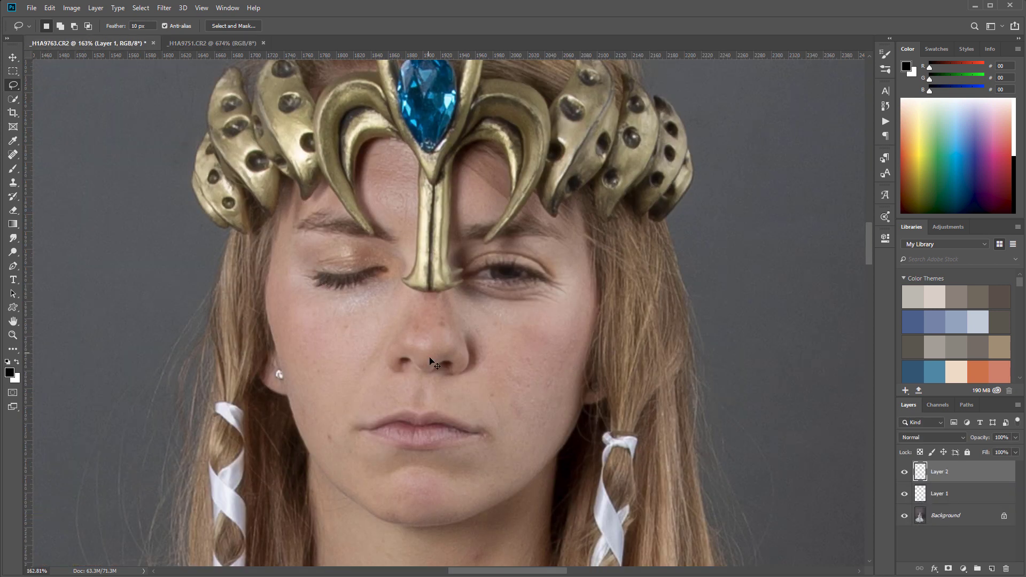
{"action": "left_click_drag", "start_coordinate": [402, 310], "coordinate": [403, 274]}
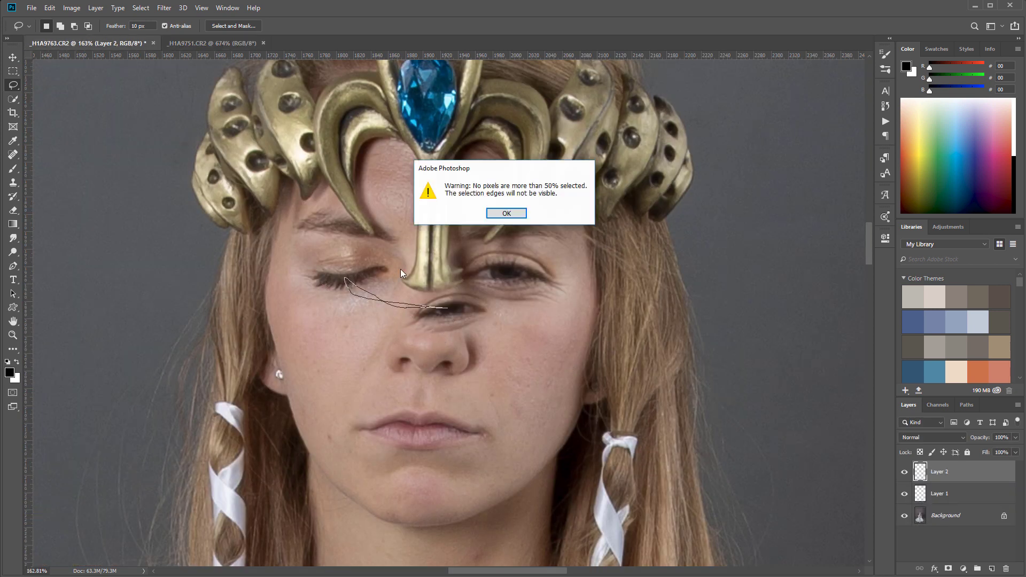
{"action": "left_click", "coordinate": [502, 214]}
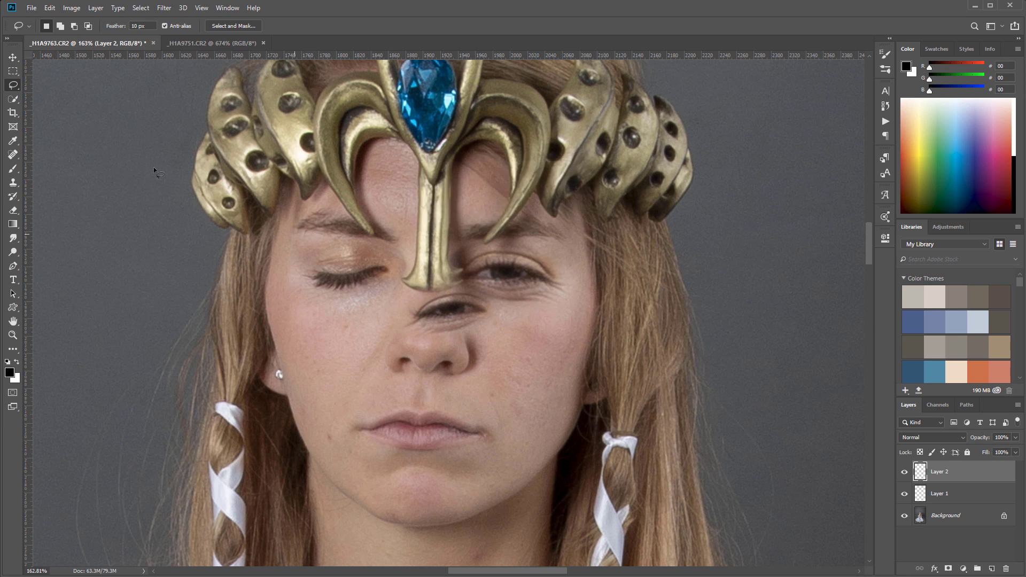
{"action": "left_click", "coordinate": [12, 58]}
{"action": "left_click_drag", "start_coordinate": [455, 312], "coordinate": [356, 266]}
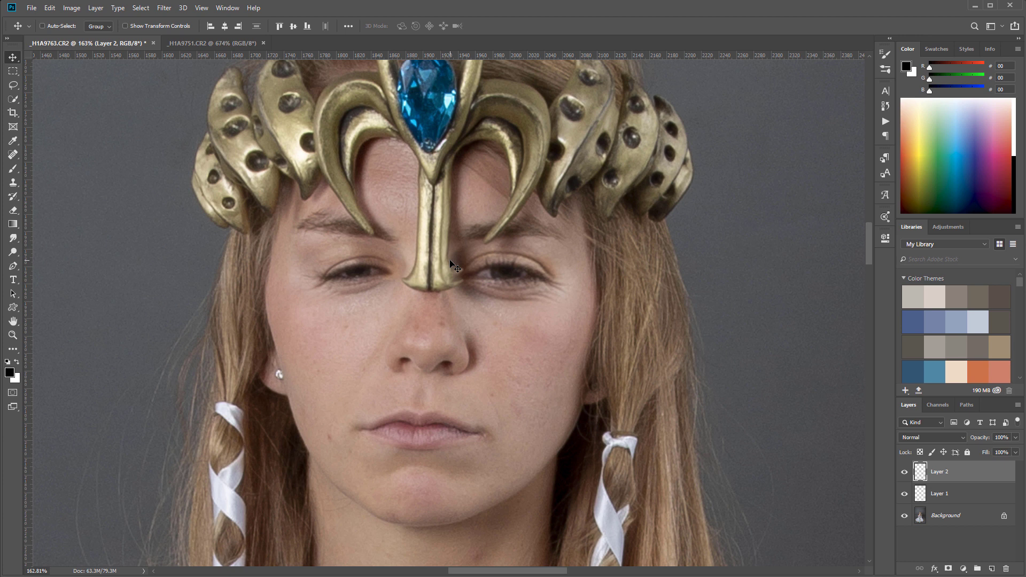
Scale the second pasted eye to 122% proportionally and align it over the closed eye on the image's left side
{"action": "key", "text": "ctrl+t"}
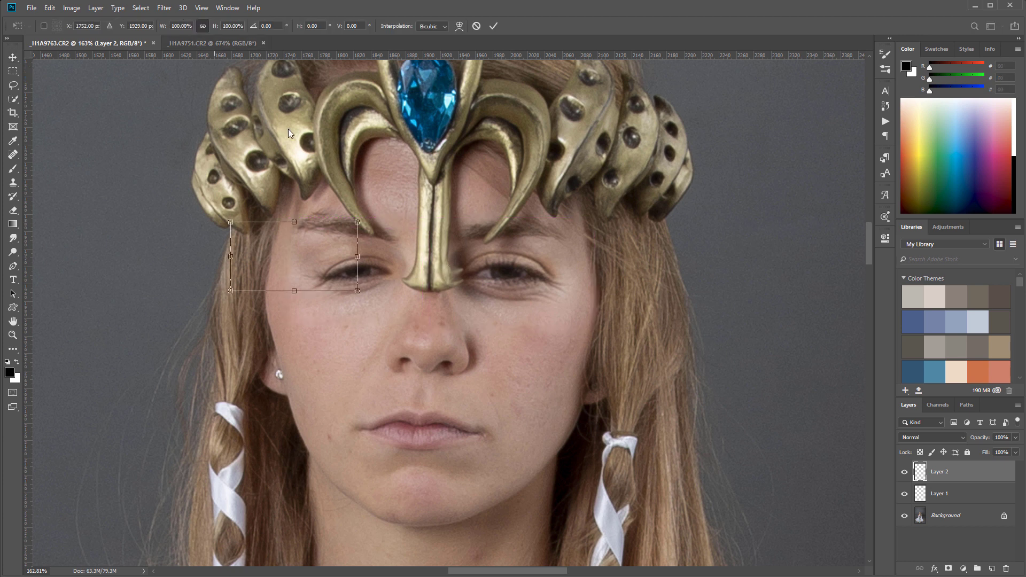
{"action": "left_click", "coordinate": [176, 26]}
{"action": "type", "text": "122"}
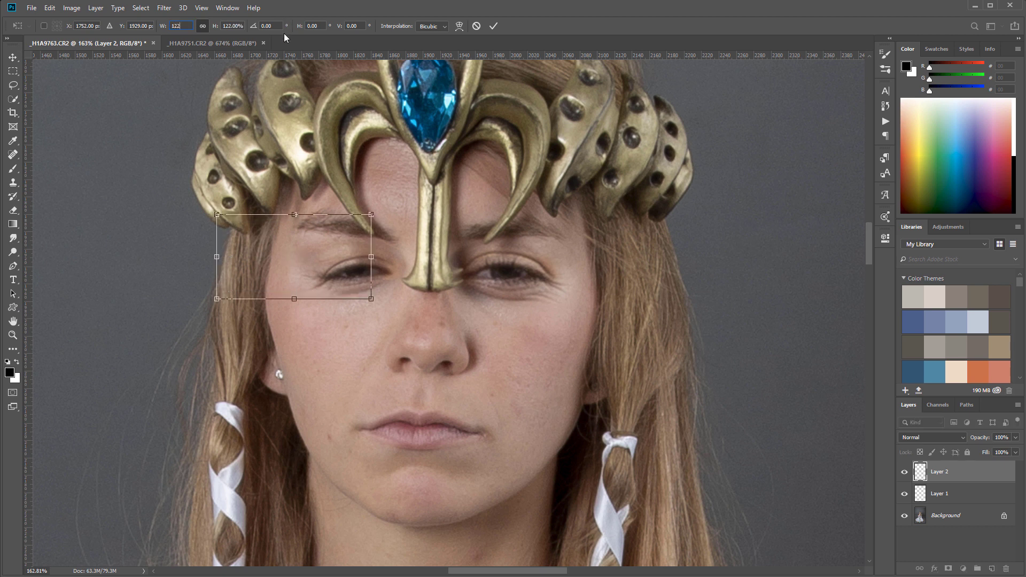
{"action": "key", "text": "Return"}
{"action": "mouse_move", "coordinate": [339, 245]}
{"action": "left_mouse_down"}
{"action": "mouse_move", "coordinate": [377, 264]}
{"action": "mouse_move", "coordinate": [383, 256]}
{"action": "mouse_move", "coordinate": [356, 251]}
{"action": "left_mouse_up"}
{"action": "key", "text": "Return"}
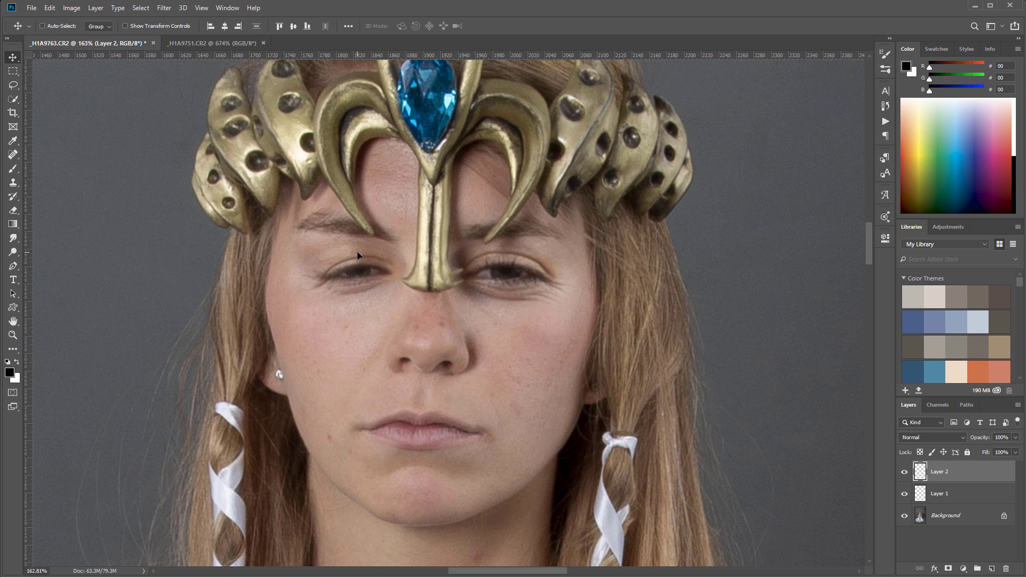
{"action": "key", "text": "ctrl+z"}
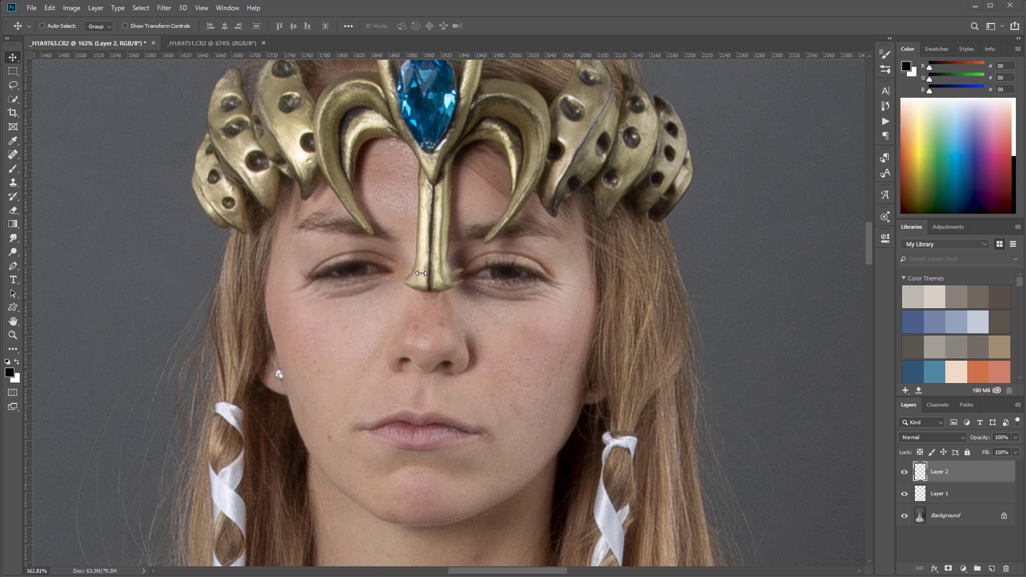
Rotate the pasted eye on Layer 2 about 4.6° clockwise, align it over the closed eye and apply the transform
{"action": "mouse_move", "coordinate": [348, 273]}
{"action": "left_mouse_down"}
{"action": "mouse_move", "coordinate": [339, 307]}
{"action": "mouse_move", "coordinate": [338, 271]}
{"action": "mouse_move", "coordinate": [349, 296]}
{"action": "mouse_move", "coordinate": [344, 268]}
{"action": "mouse_move", "coordinate": [342, 283]}
{"action": "mouse_move", "coordinate": [371, 276]}
{"action": "mouse_move", "coordinate": [395, 334]}
{"action": "mouse_move", "coordinate": [364, 267]}
{"action": "left_mouse_up"}
{"action": "key", "text": "ctrl+t"}
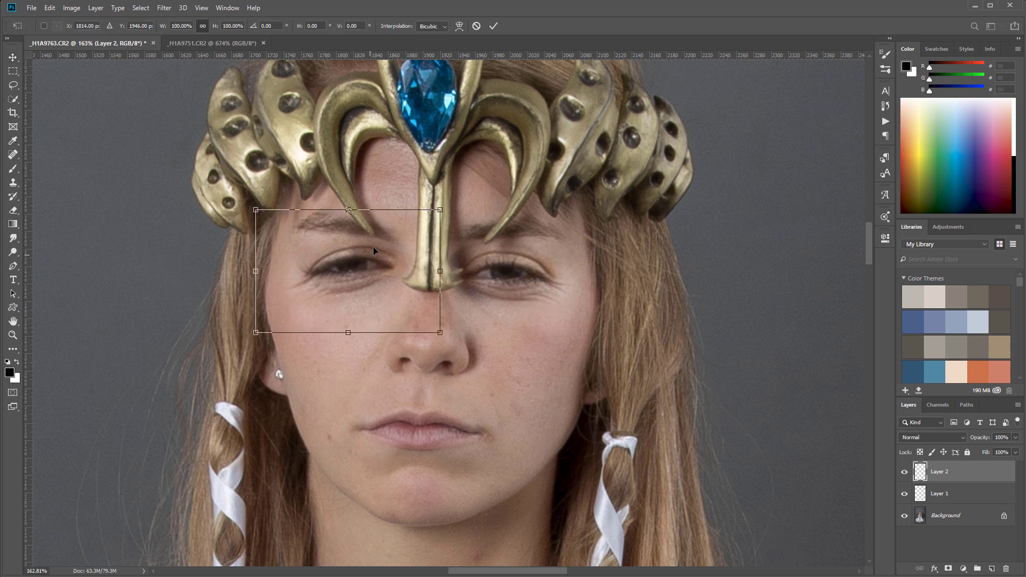
{"action": "left_click_drag", "start_coordinate": [437, 201], "coordinate": [454, 214]}
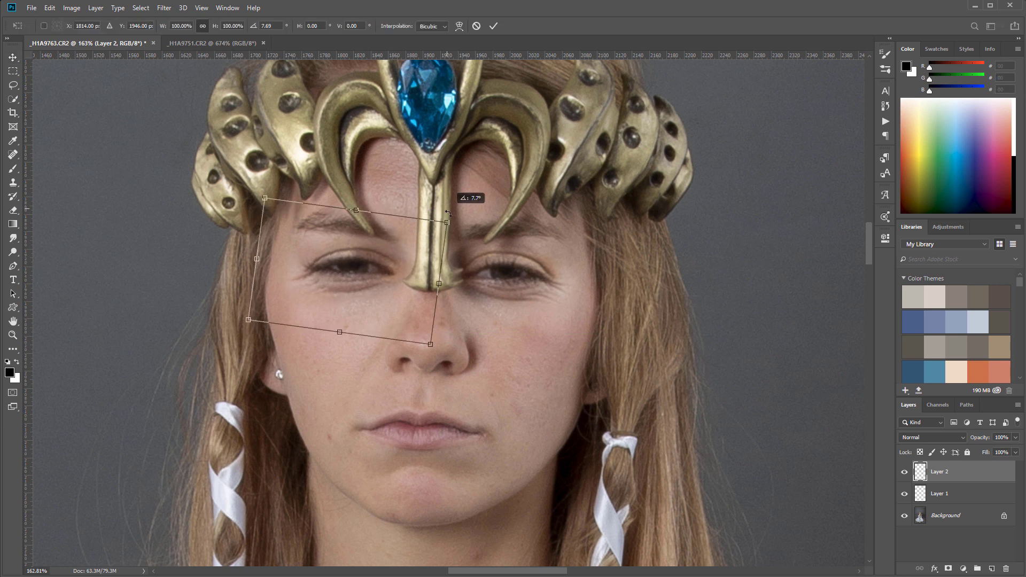
{"action": "mouse_move", "coordinate": [386, 232]}
{"action": "left_mouse_down"}
{"action": "mouse_move", "coordinate": [371, 223]}
{"action": "mouse_move", "coordinate": [391, 256]}
{"action": "mouse_move", "coordinate": [381, 234]}
{"action": "left_mouse_up"}
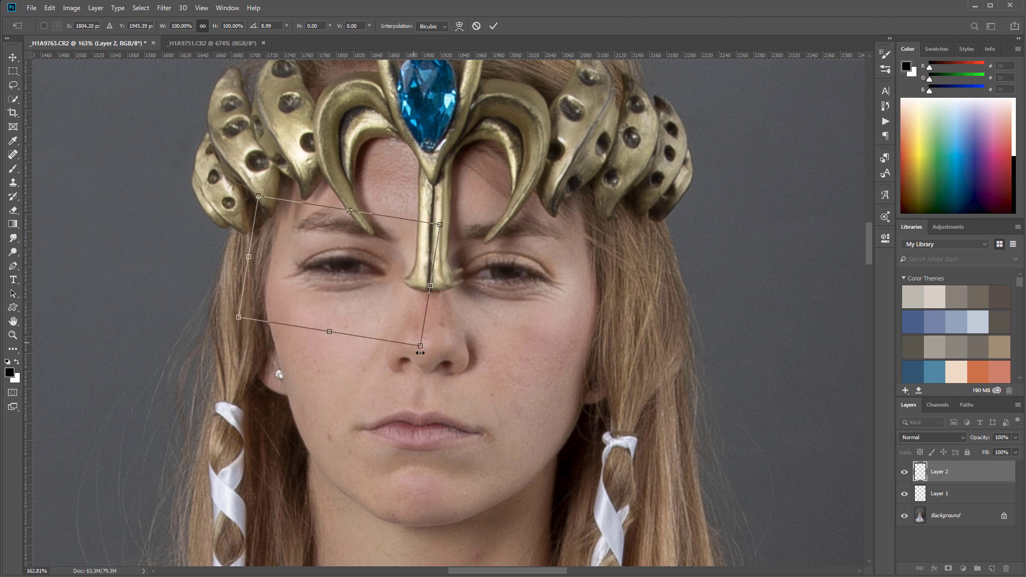
{"action": "left_click_drag", "start_coordinate": [429, 356], "coordinate": [433, 349]}
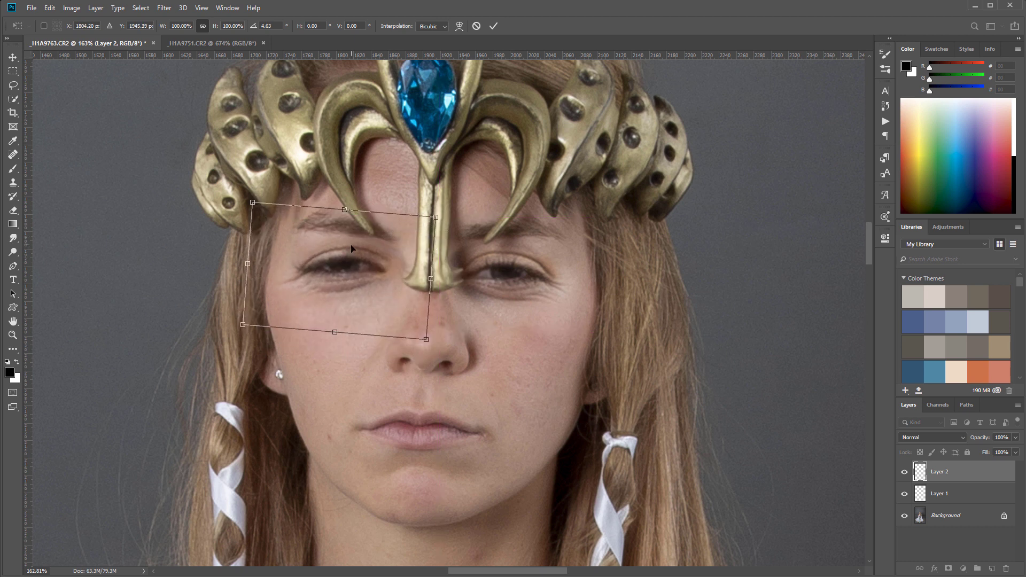
{"action": "left_click_drag", "start_coordinate": [394, 255], "coordinate": [348, 267]}
{"action": "key", "text": "Return"}
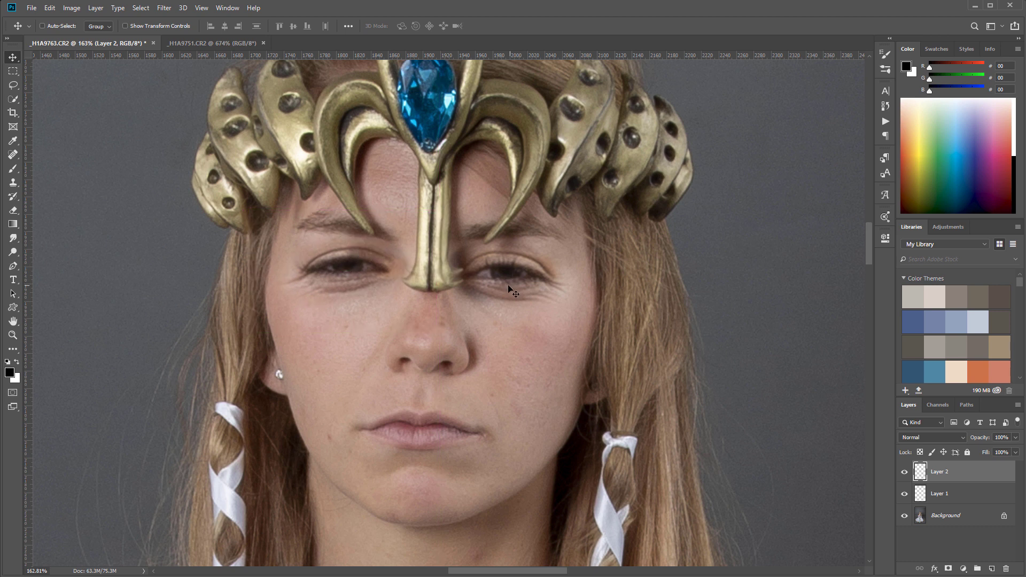
Add a layer mask to Layer 1 and paint black with a 10 px soft brush at 100% opacity where the eye covers the crown's tip
{"action": "left_click", "coordinate": [958, 496]}
{"action": "left_click", "coordinate": [947, 568]}
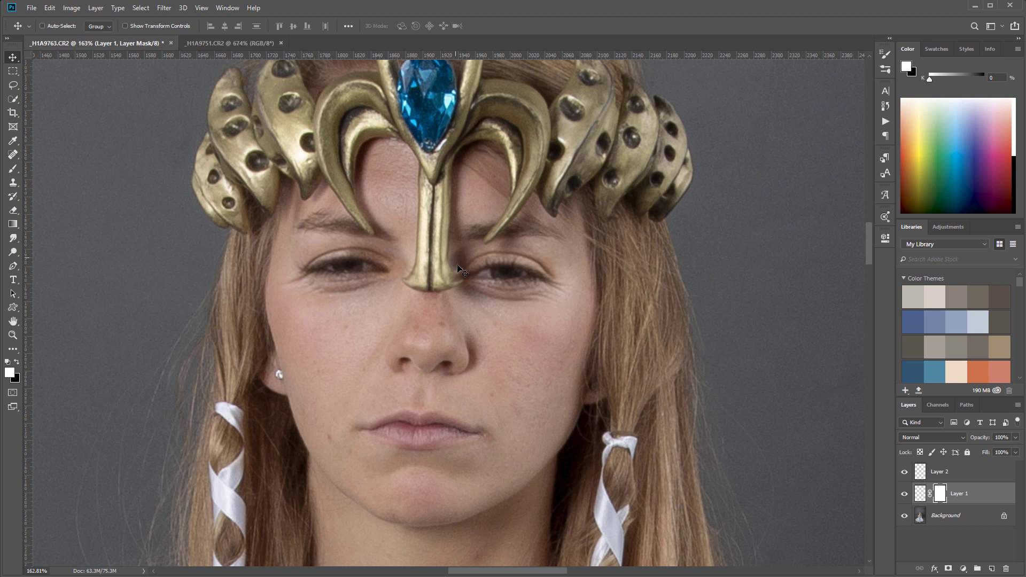
{"action": "scroll", "coordinate": [462, 274], "scroll_direction": "up", "scroll_amount": 8}
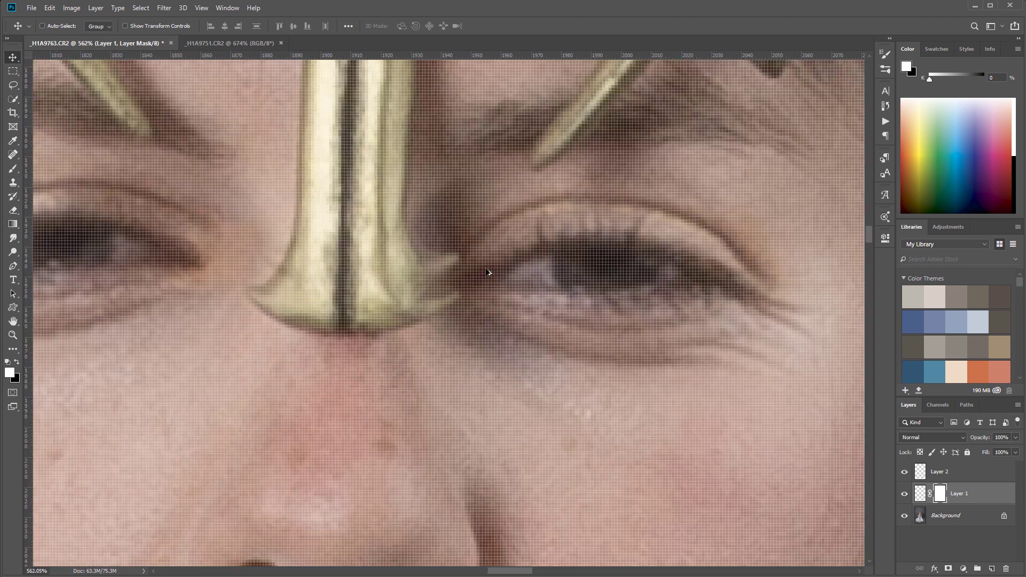
{"action": "scroll", "coordinate": [470, 281], "scroll_direction": "down", "scroll_amount": 4}
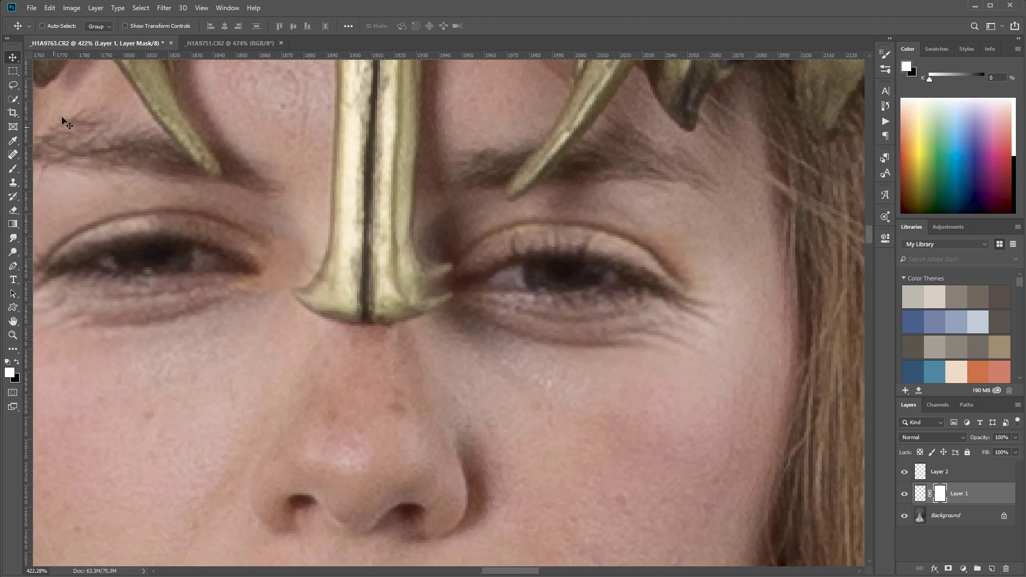
{"action": "left_click", "coordinate": [13, 168]}
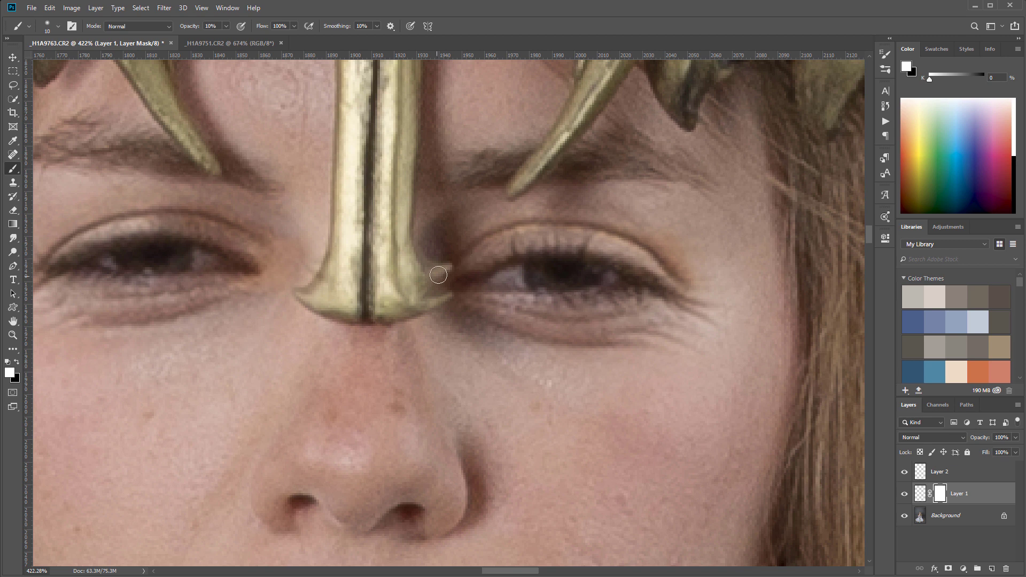
{"action": "right_click", "coordinate": [448, 246]}
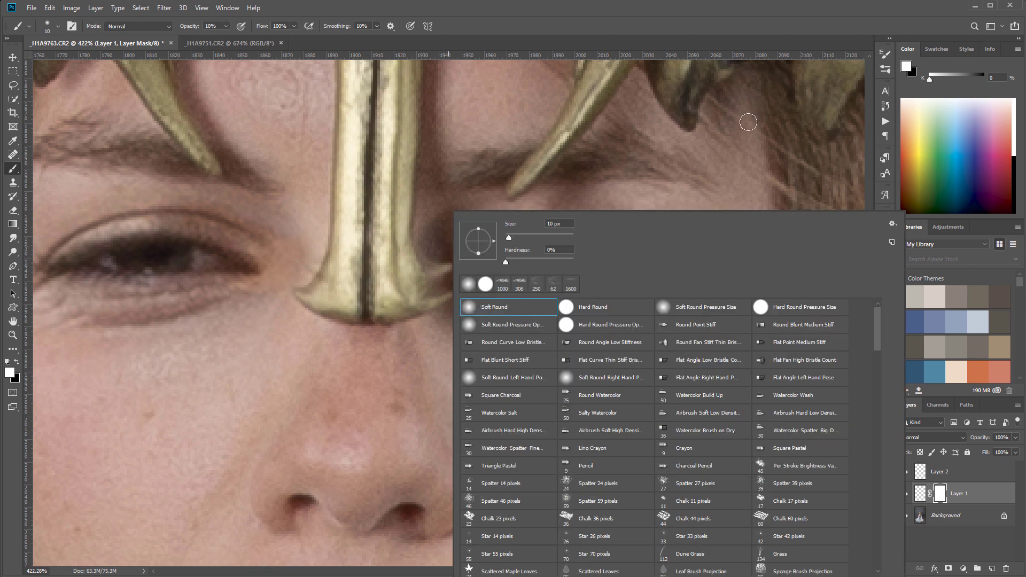
{"action": "key", "text": "Escape"}
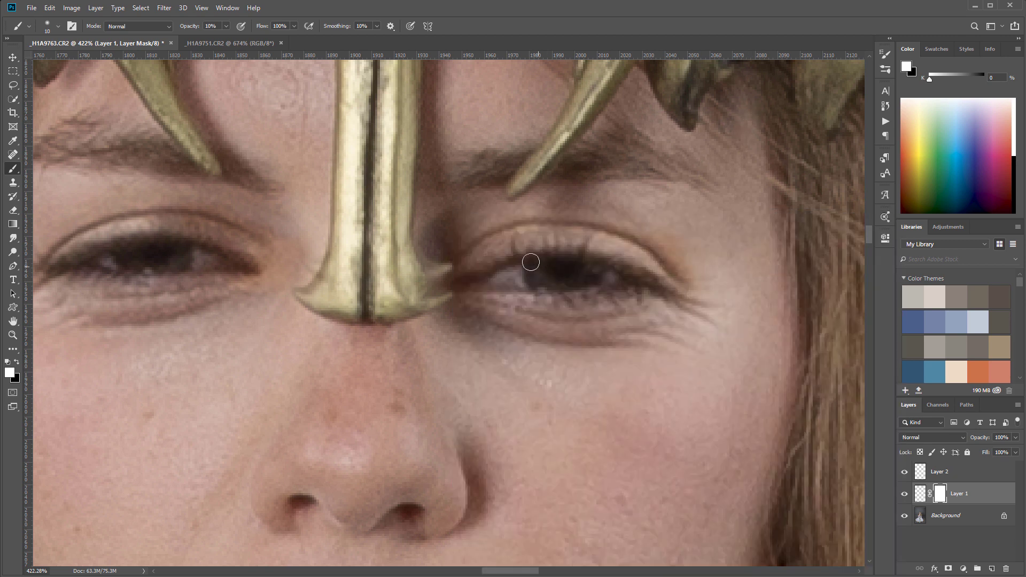
{"action": "key", "text": "x"}
{"action": "key", "text": "0"}
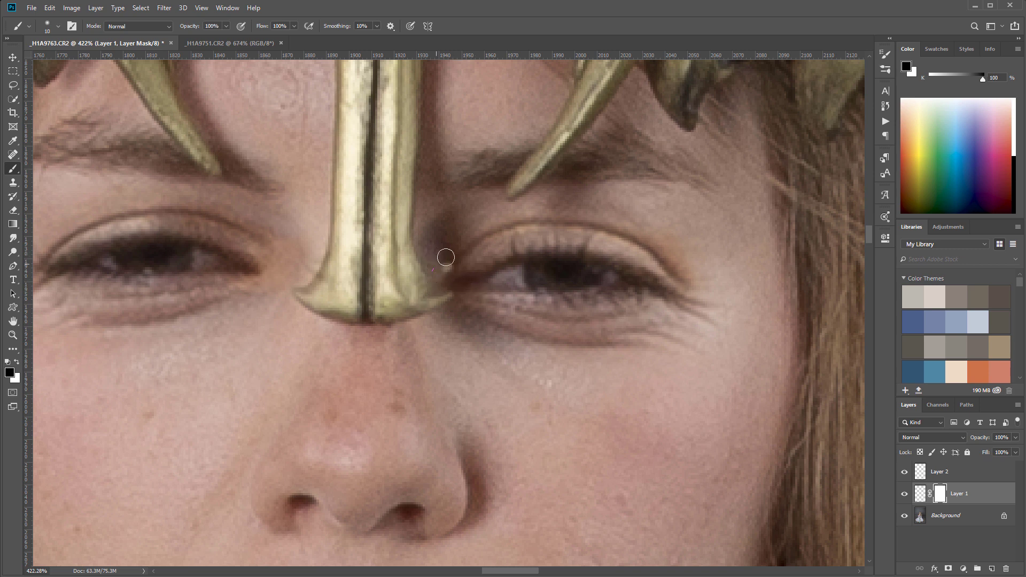
{"action": "left_click_drag", "start_coordinate": [446, 257], "coordinate": [448, 264]}
Blend the skin edge below Layer 1's eye by painting its mask black with a 30 px brush at 60% opacity
{"action": "key", "text": "6"}
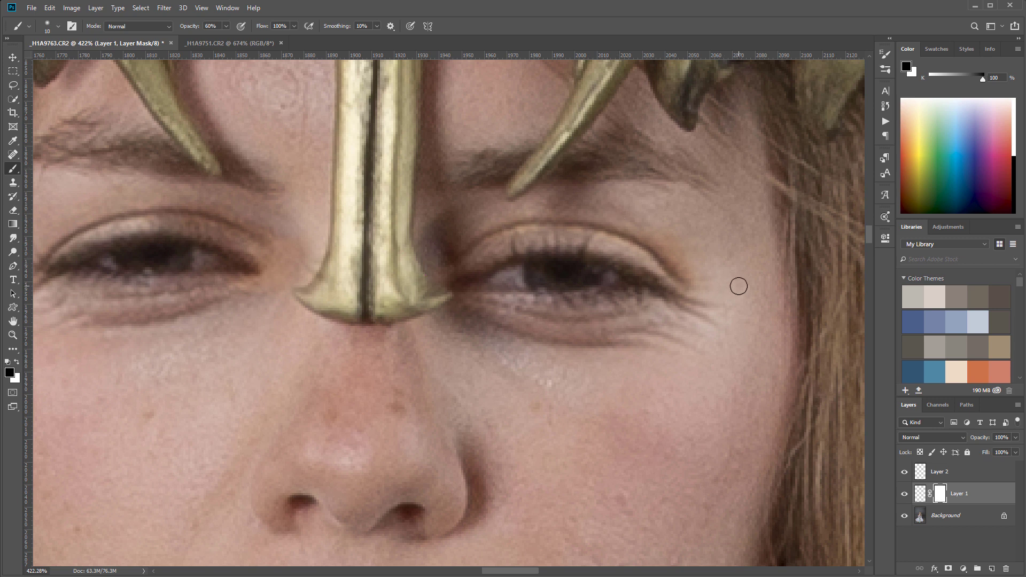
{"action": "key", "text": "bracketright"}
{"action": "key", "text": "bracketright"}
{"action": "key", "text": "bracketright"}
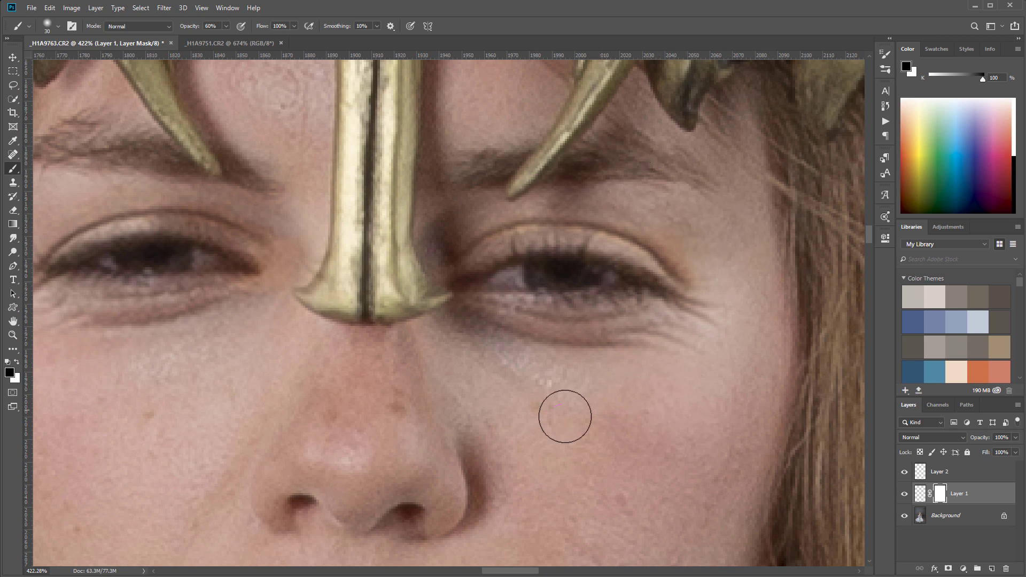
{"action": "left_click_drag", "start_coordinate": [563, 414], "coordinate": [589, 410]}
Add a layer mask to Layer 2 and blend the edges of its eye patch with the 30 px black brush at 60% opacity
{"action": "left_click", "coordinate": [940, 477]}
{"action": "left_click", "coordinate": [948, 568]}
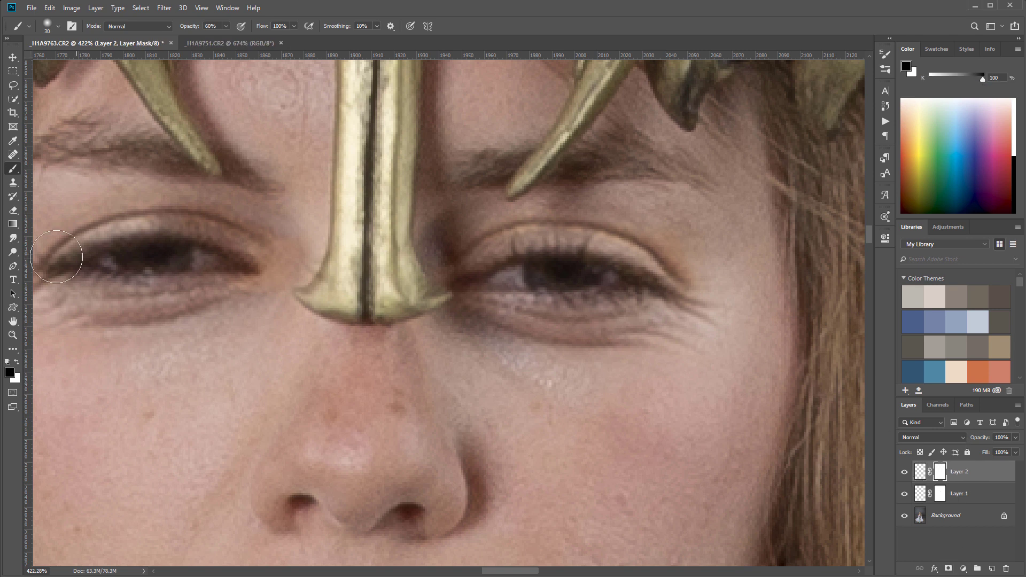
{"action": "left_click_drag", "start_coordinate": [236, 369], "coordinate": [454, 371]}
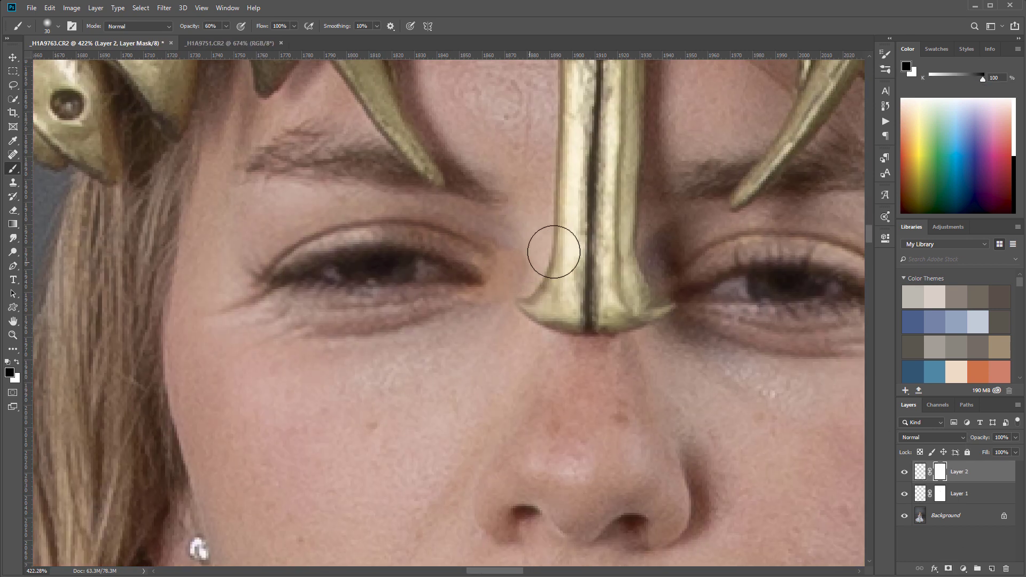
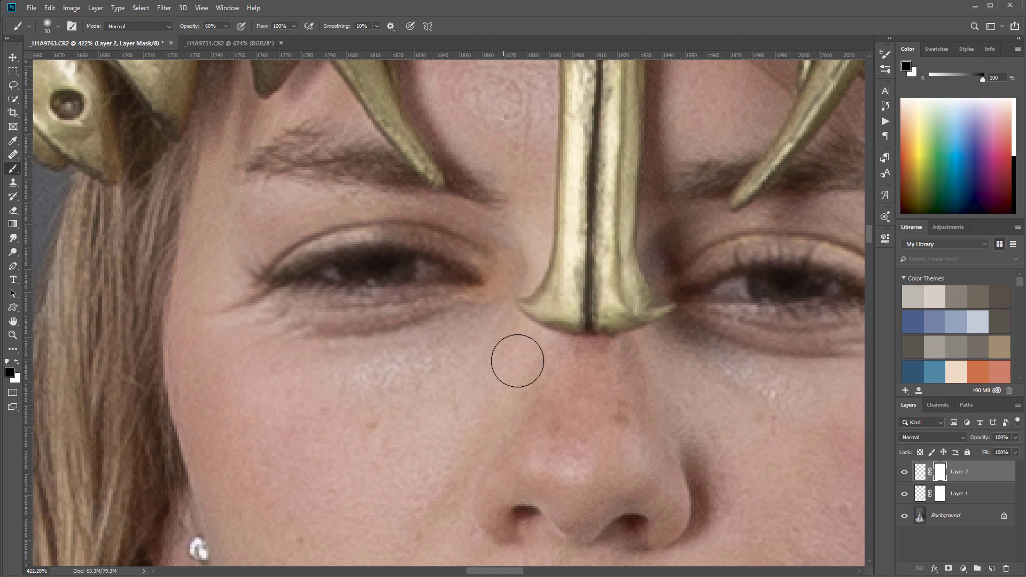
Nudge the Layer 2 eye and the Layer 1 eye slightly upward to refine their placement on the face
{"action": "scroll", "coordinate": [598, 329], "scroll_direction": "down", "scroll_amount": 10}
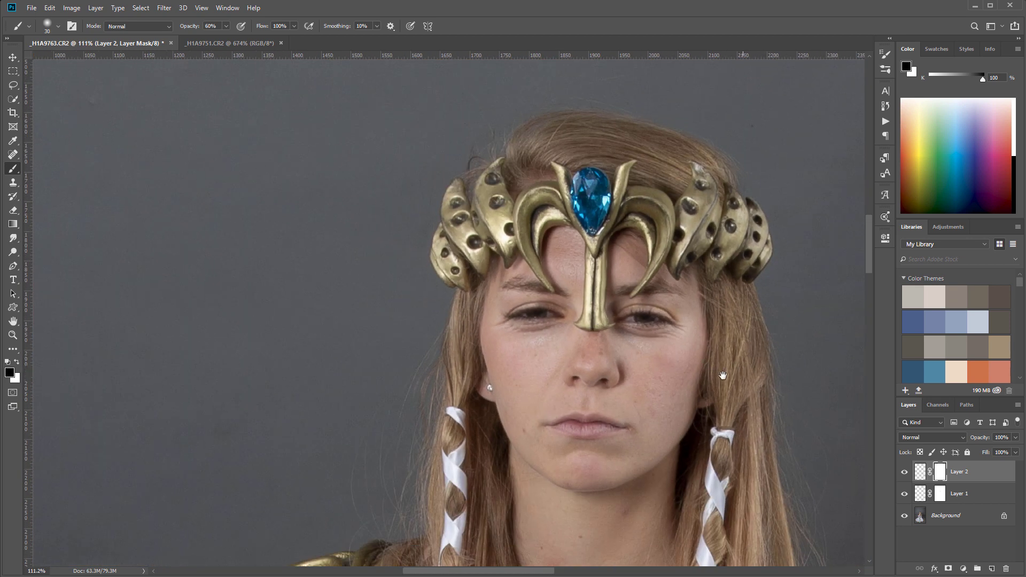
{"action": "left_click_drag", "start_coordinate": [722, 375], "coordinate": [551, 374]}
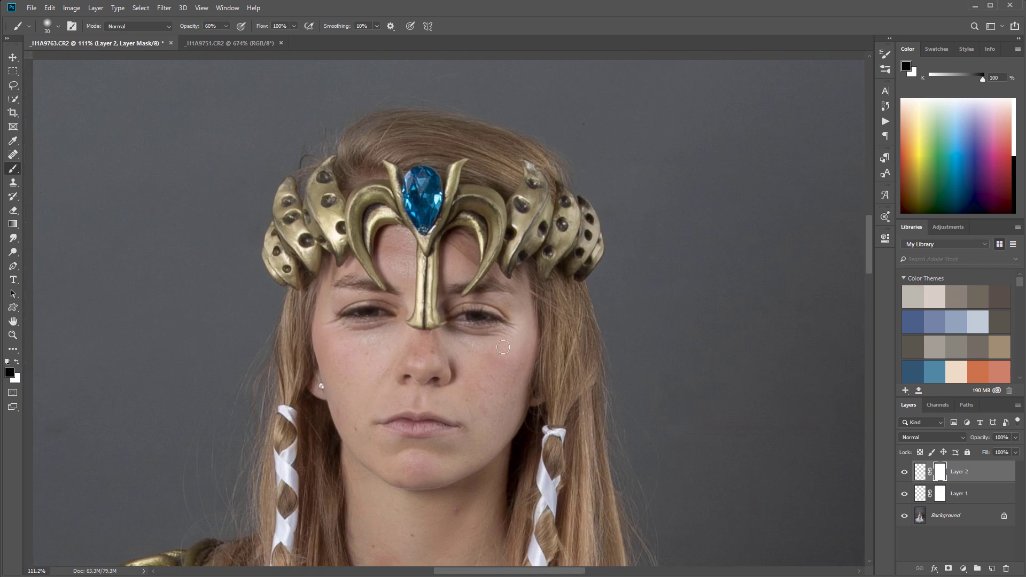
{"action": "scroll", "coordinate": [422, 312], "scroll_direction": "down", "scroll_amount": 1}
{"action": "scroll", "coordinate": [427, 314], "scroll_direction": "up", "scroll_amount": 1}
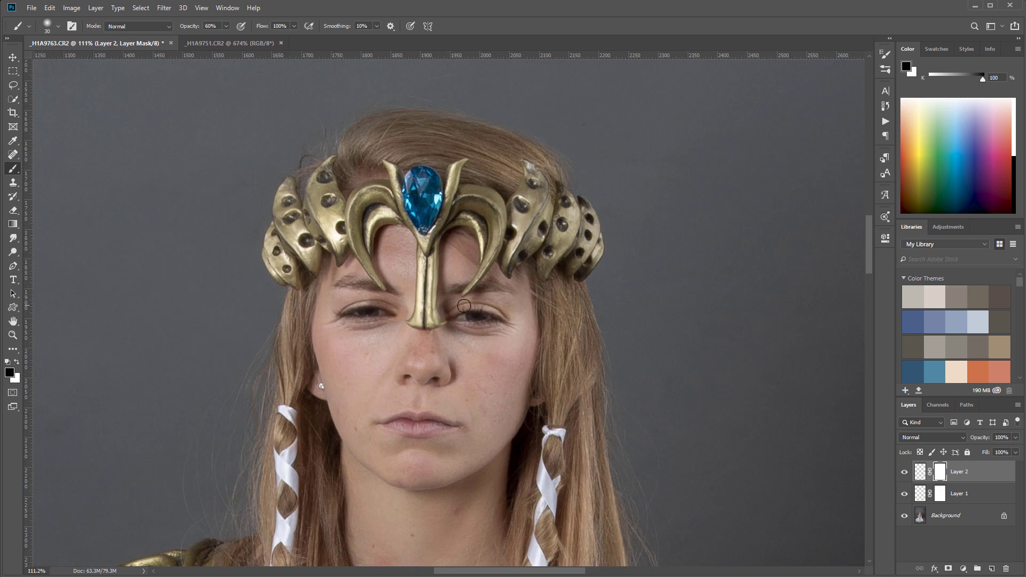
{"action": "left_click", "coordinate": [13, 56]}
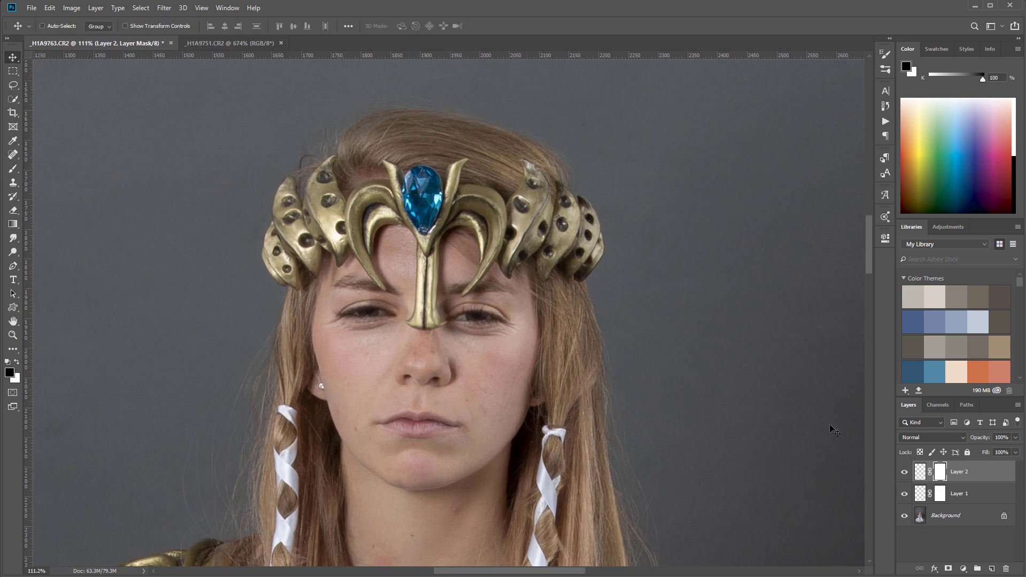
{"action": "left_click_drag", "start_coordinate": [390, 316], "coordinate": [390, 315]}
{"action": "left_click", "coordinate": [950, 494]}
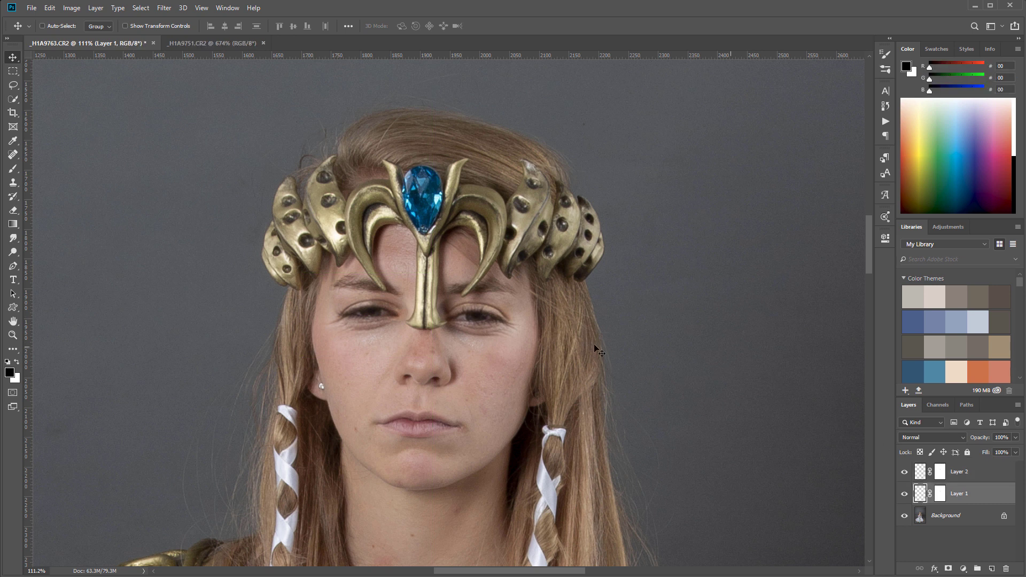
{"action": "key", "text": "Up"}
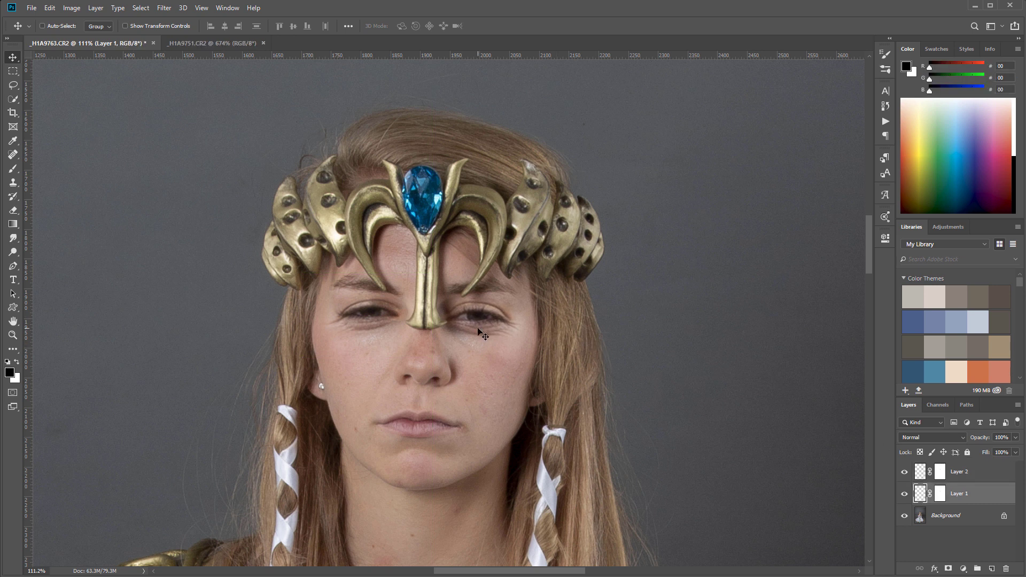
{"action": "key", "text": "Up"}
Select Layer 1 and Layer 2 together and put both eye layers into one group
{"action": "scroll", "coordinate": [472, 312], "scroll_direction": "down", "scroll_amount": 3}
{"action": "scroll", "coordinate": [471, 312], "scroll_direction": "down", "scroll_amount": 1}
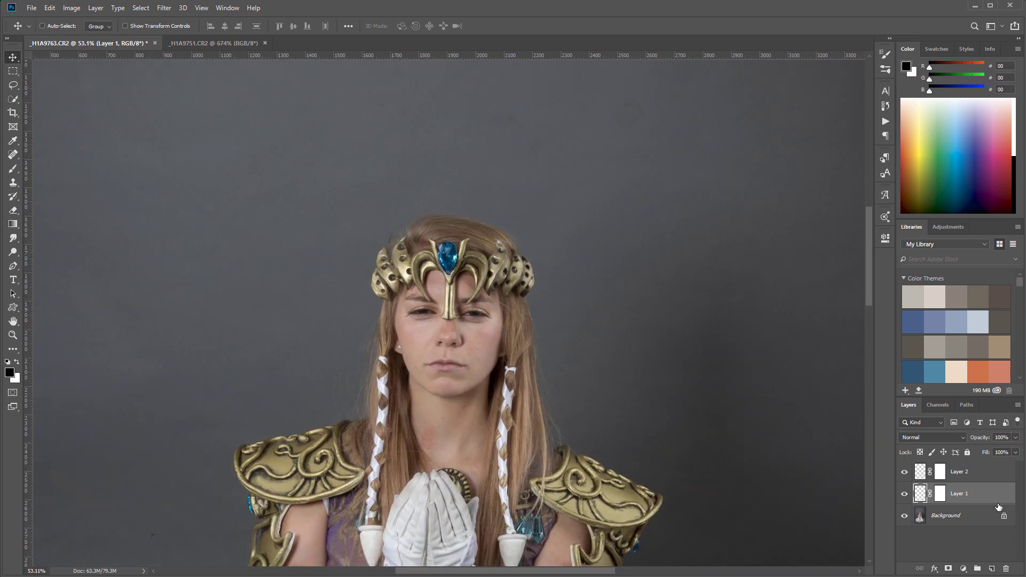
{"action": "left_click", "coordinate": [978, 471], "text": "shift"}
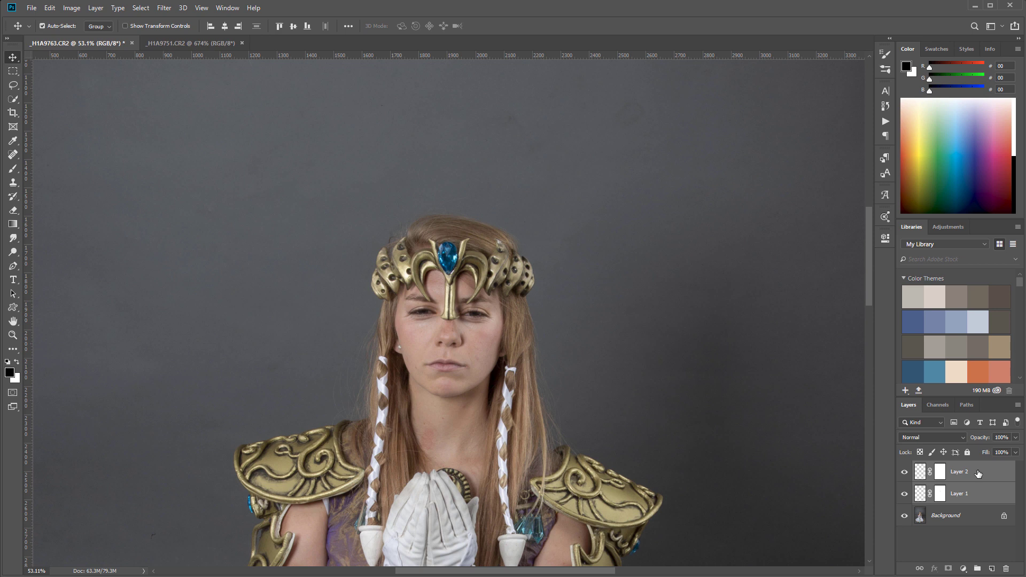
{"action": "key", "text": "ctrl+g"}
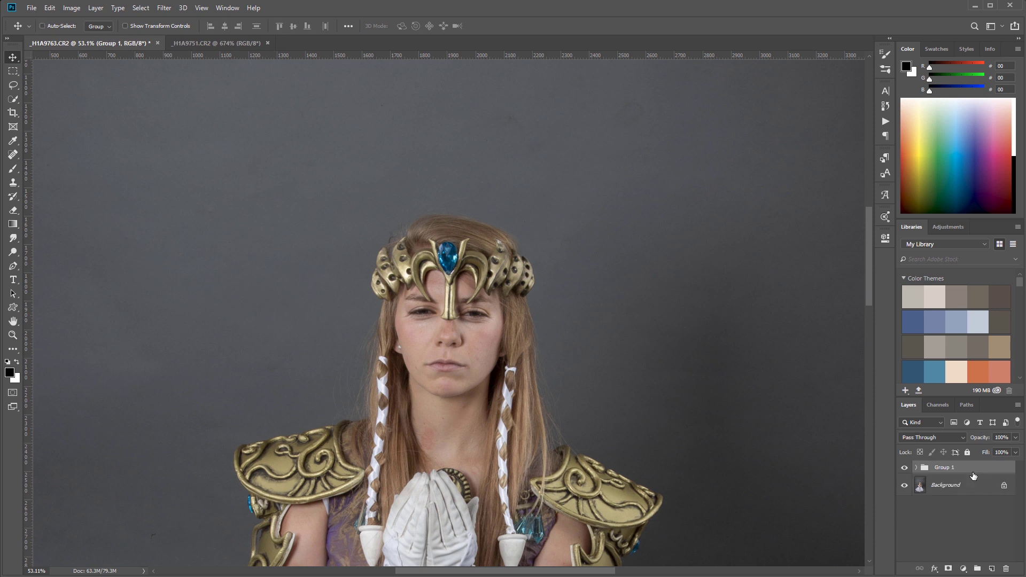
Toggle the eye group's visibility repeatedly to compare the closed-eye original with the open-eye composite, leaving the group shown
{"action": "left_click", "coordinate": [905, 468]}
{"action": "left_click", "coordinate": [905, 468]}
{"action": "left_click", "coordinate": [905, 468]}
{"action": "left_click", "coordinate": [905, 467]}
{"action": "left_click", "coordinate": [905, 468]}
{"action": "left_click", "coordinate": [905, 467]}
{"action": "left_click", "coordinate": [905, 467]}
{"action": "left_click", "coordinate": [906, 467]}
{"action": "left_click", "coordinate": [907, 467]}
{"action": "left_click", "coordinate": [905, 468]}
{"action": "left_click", "coordinate": [906, 467]}
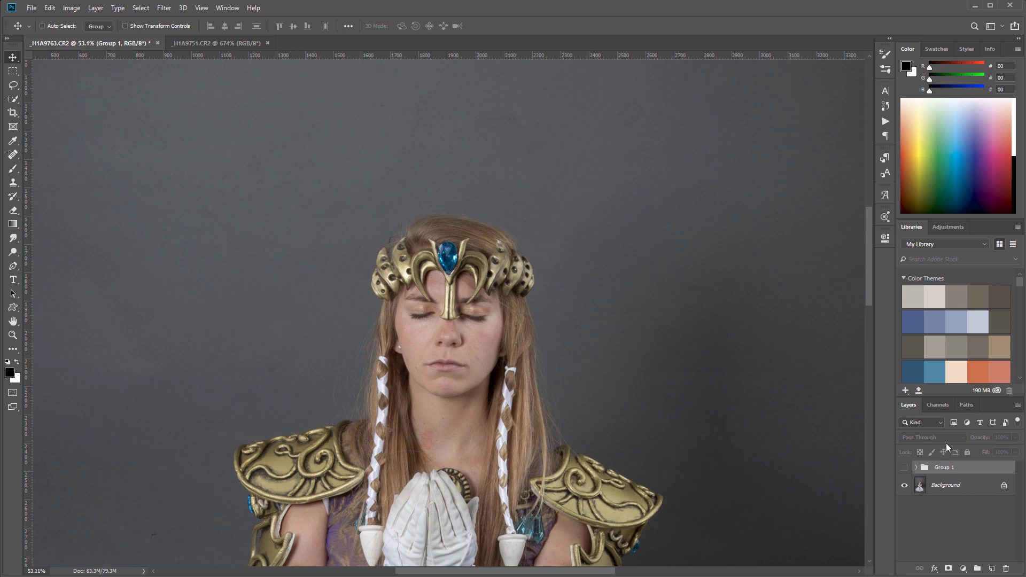
{"action": "left_click", "coordinate": [906, 468]}
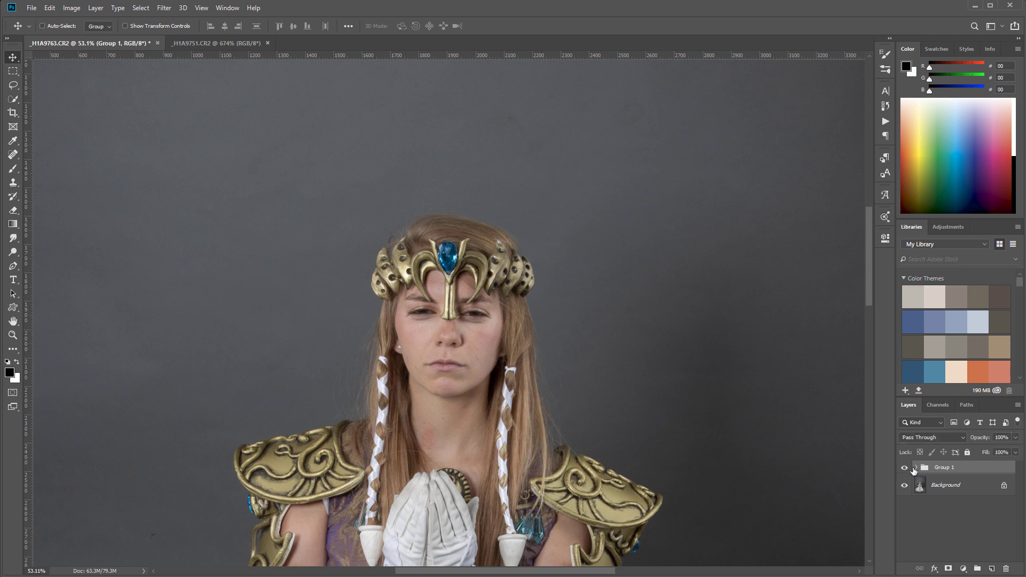
{"action": "left_click", "coordinate": [905, 469]}
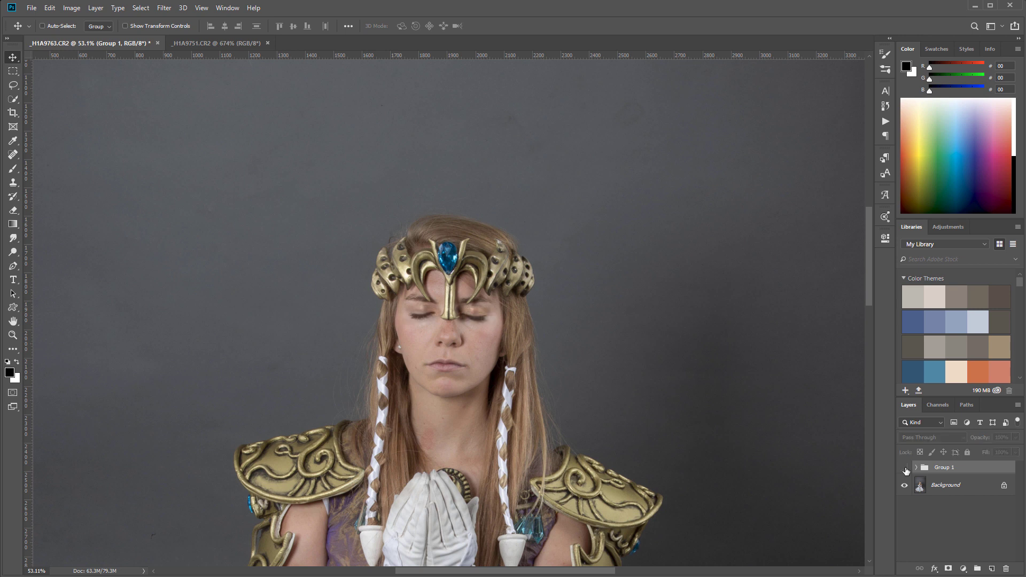
{"action": "left_click", "coordinate": [906, 469]}
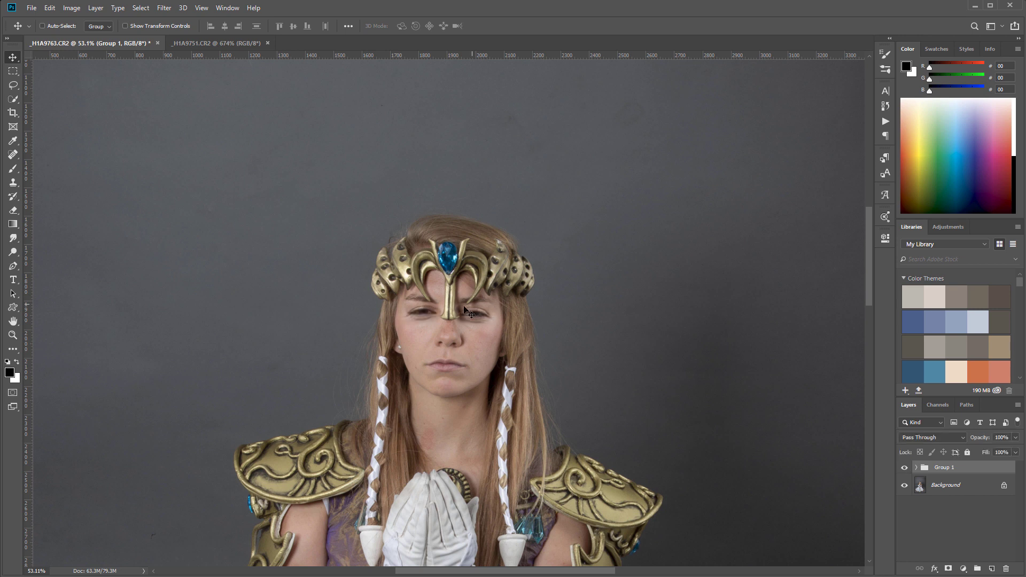
Hide the Background to inspect both masked eye patches on their own, then show it again
{"action": "left_click", "coordinate": [904, 485]}
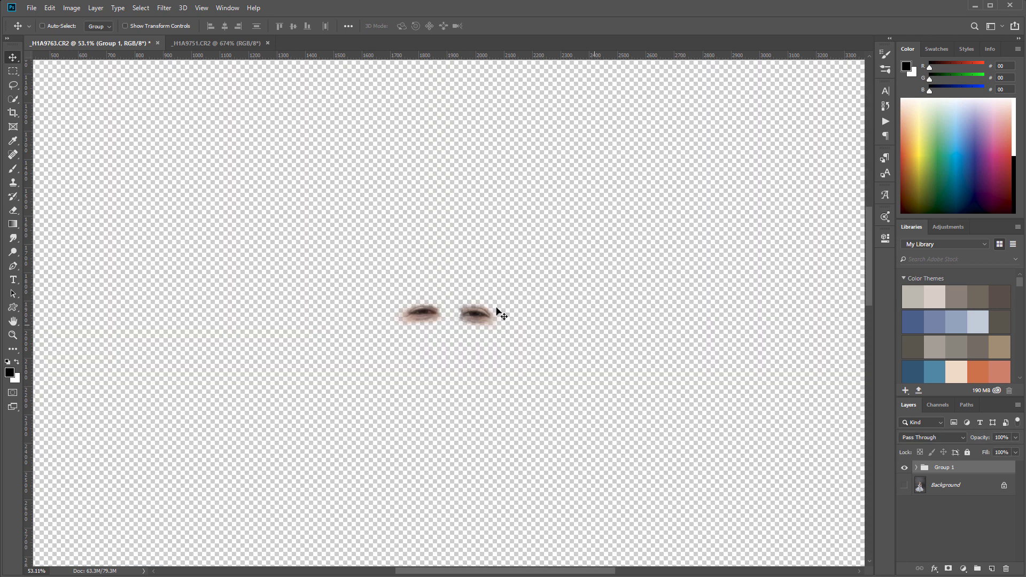
{"action": "scroll", "coordinate": [477, 306], "scroll_direction": "up", "scroll_amount": 10}
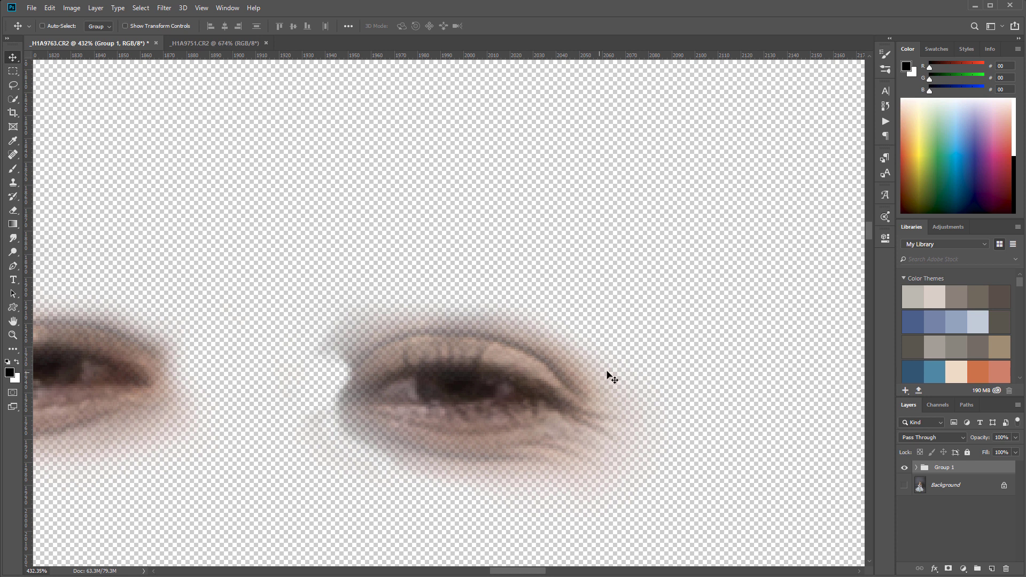
{"action": "scroll", "coordinate": [419, 355], "scroll_direction": "left", "scroll_amount": 5}
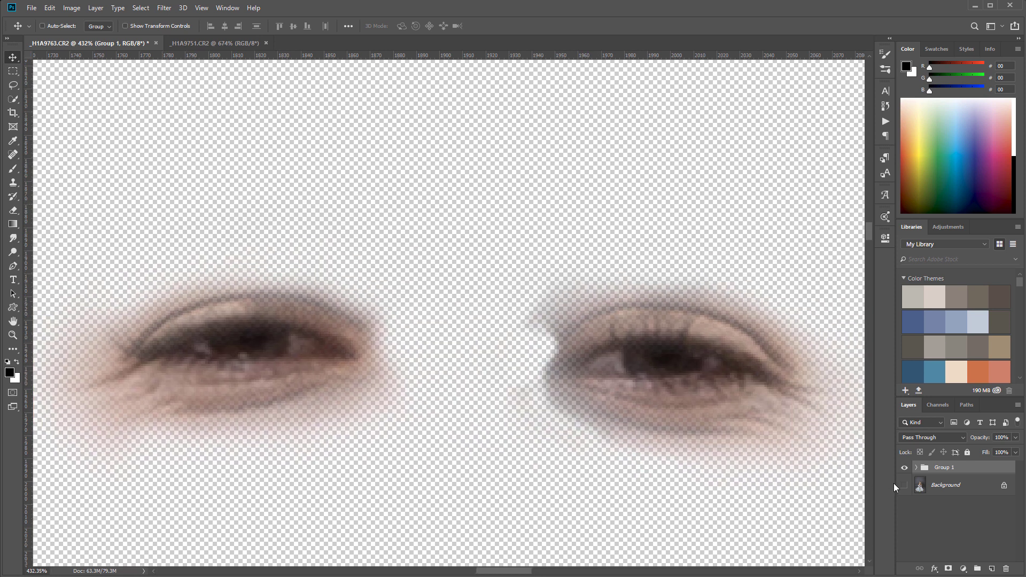
{"action": "left_click", "coordinate": [904, 485]}
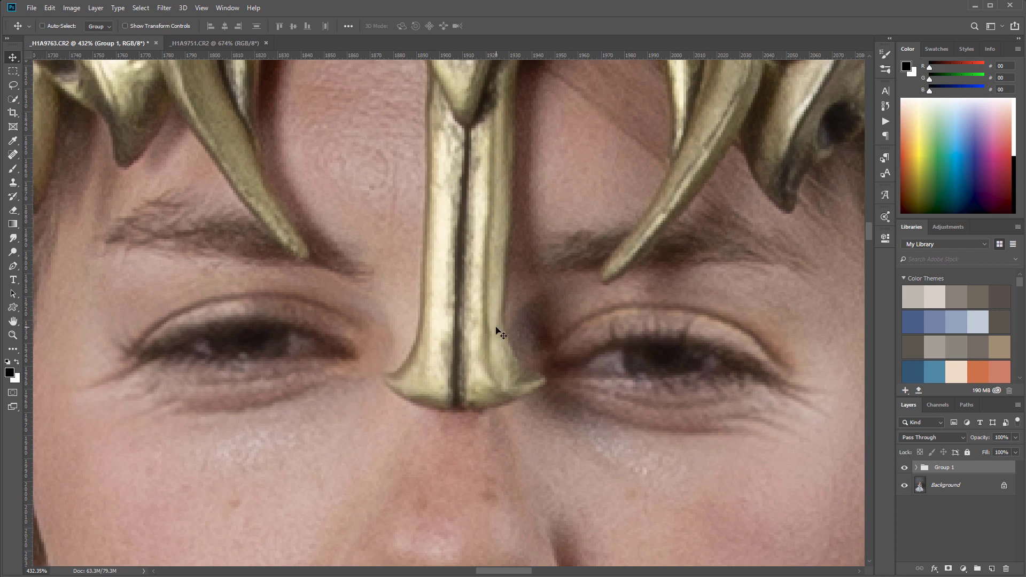
{"action": "scroll", "coordinate": [496, 327], "scroll_direction": "down", "scroll_amount": 3}
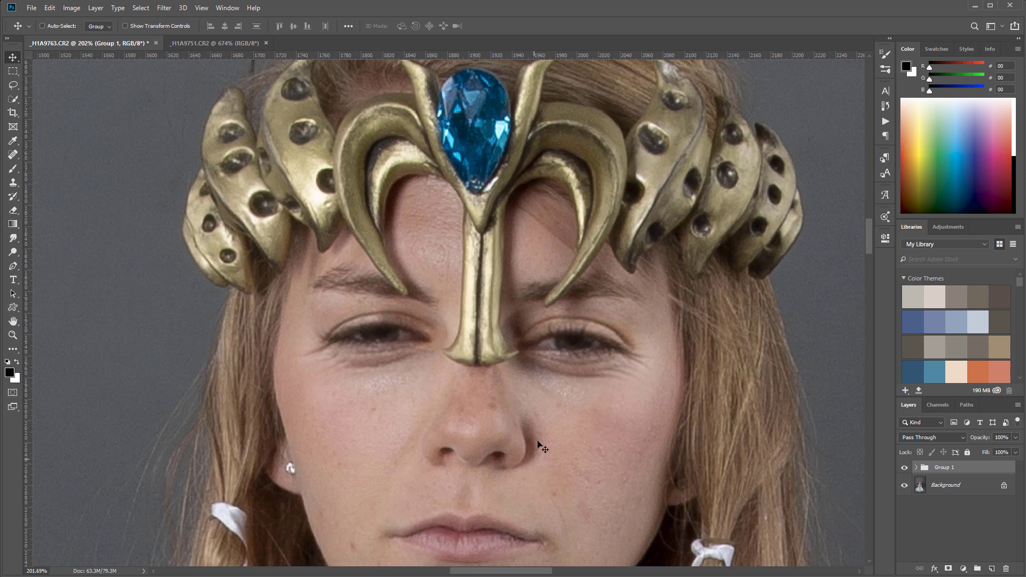
{"action": "left_click_drag", "start_coordinate": [554, 447], "coordinate": [333, 271]}
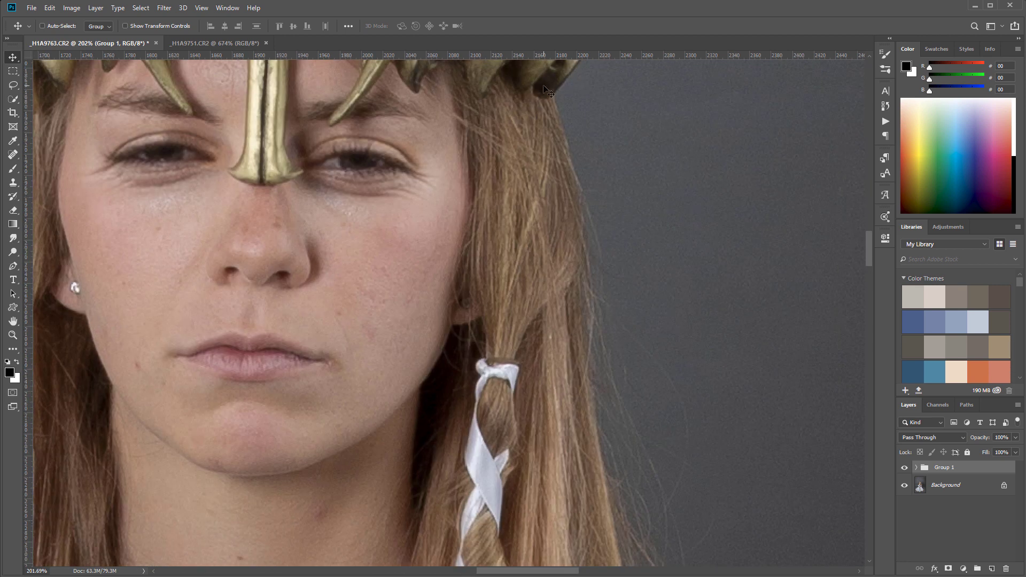
{"action": "scroll", "coordinate": [399, 359], "scroll_direction": "up", "scroll_amount": 5}
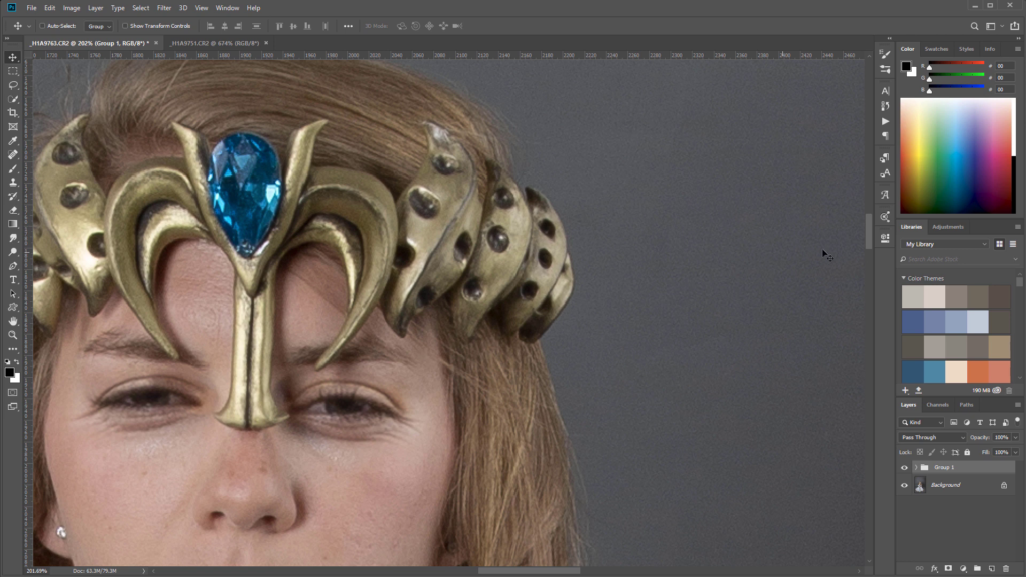
{"action": "scroll", "coordinate": [352, 447], "scroll_direction": "left", "scroll_amount": 5}
{"action": "scroll", "coordinate": [352, 446], "scroll_direction": "down", "scroll_amount": 2}
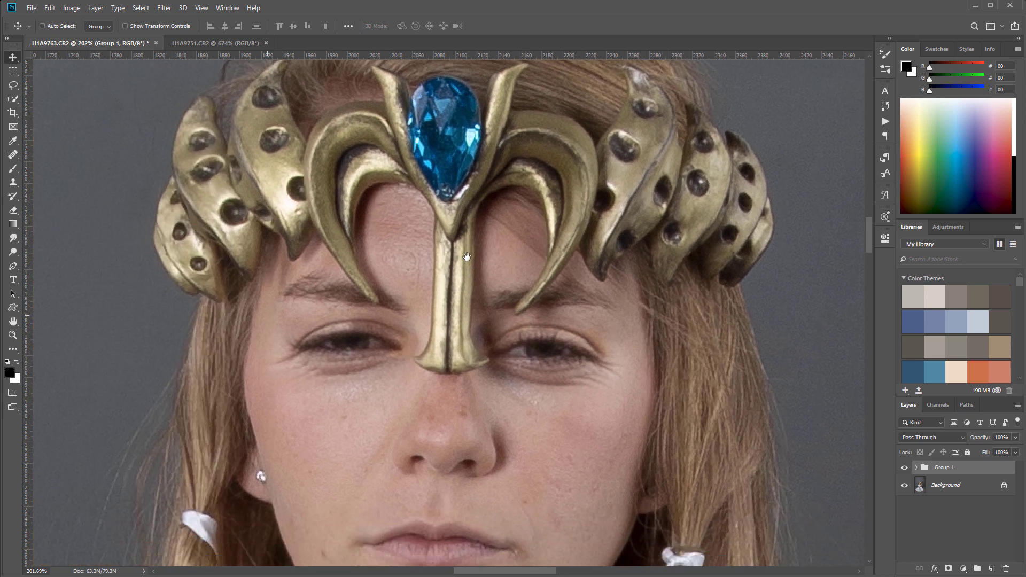
{"action": "scroll", "coordinate": [395, 337], "scroll_direction": "down", "scroll_amount": 5}
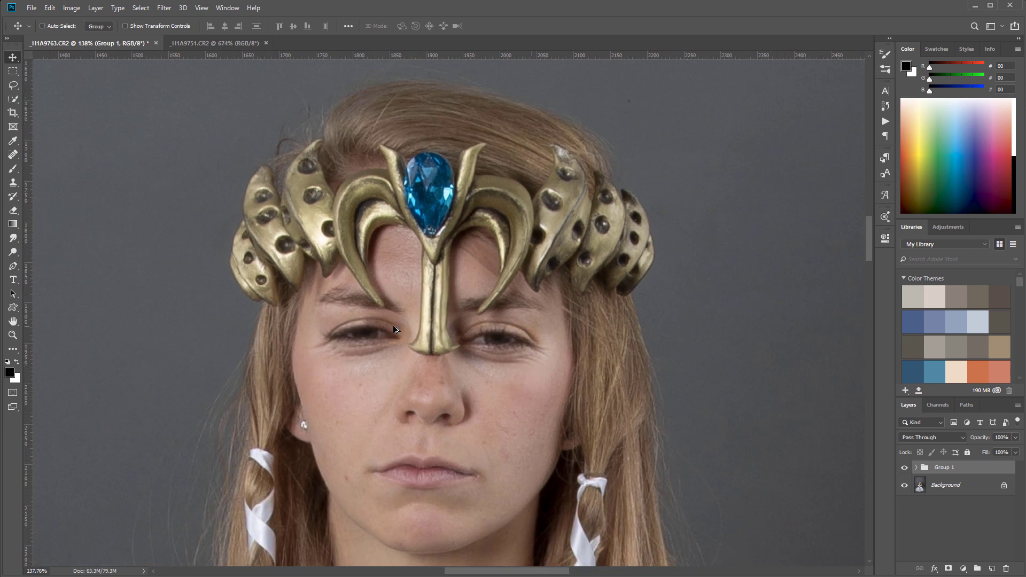